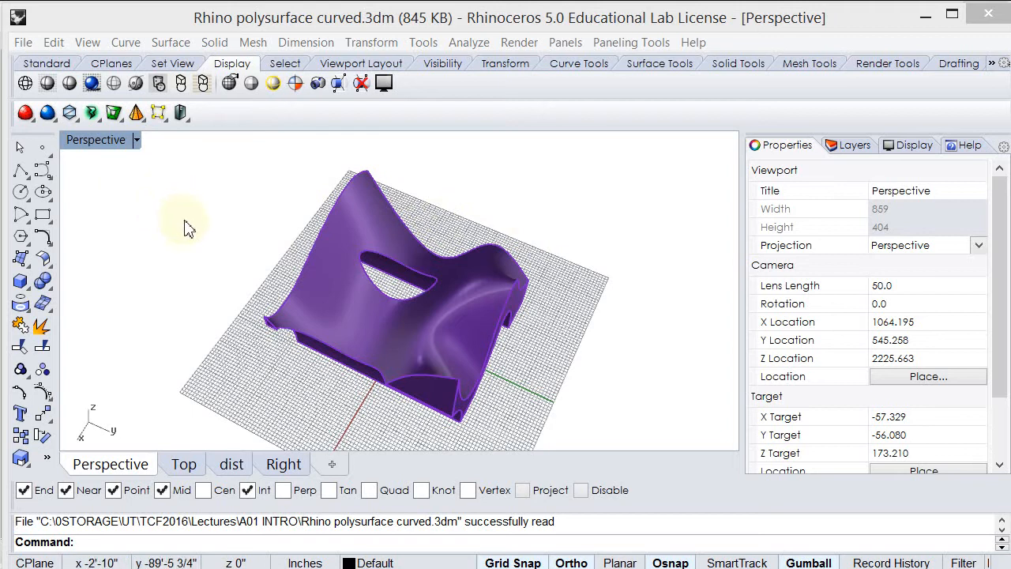
Export the closed polysurface as the ACIS file test.sat in the A01 INTRO folder with Default SAT options, replacing the existing file
click(360, 178)
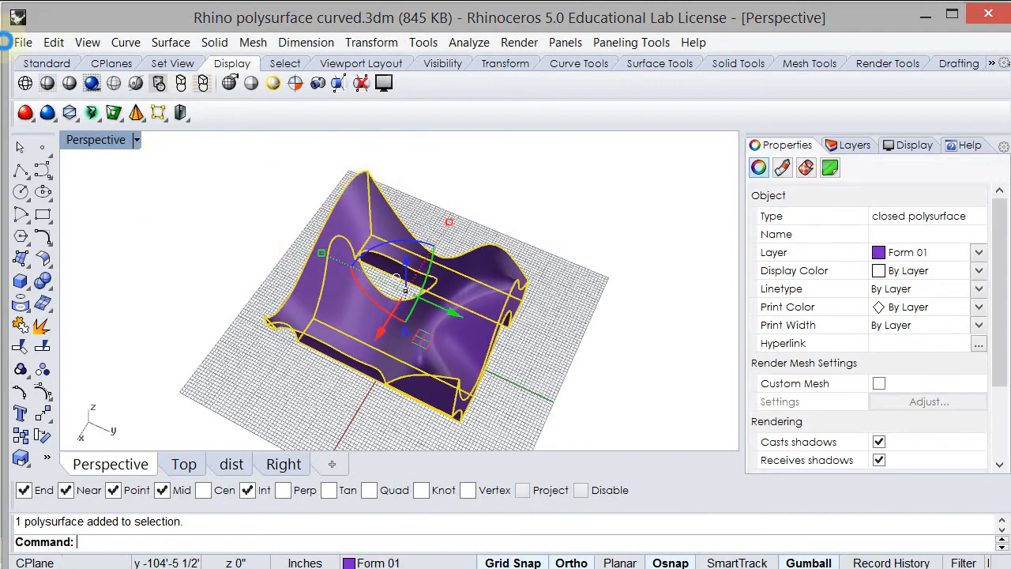
click(23, 42)
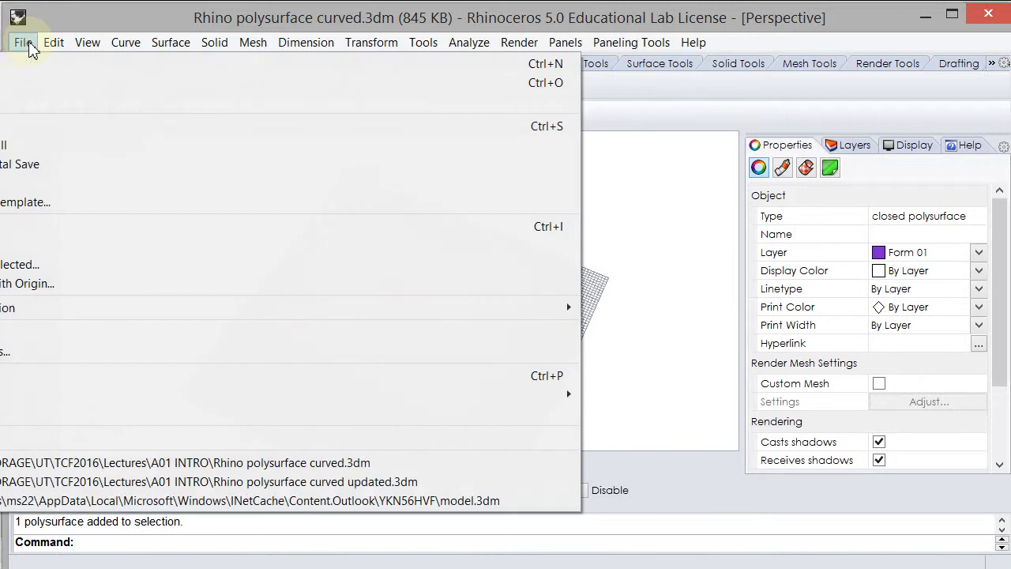
click(21, 271)
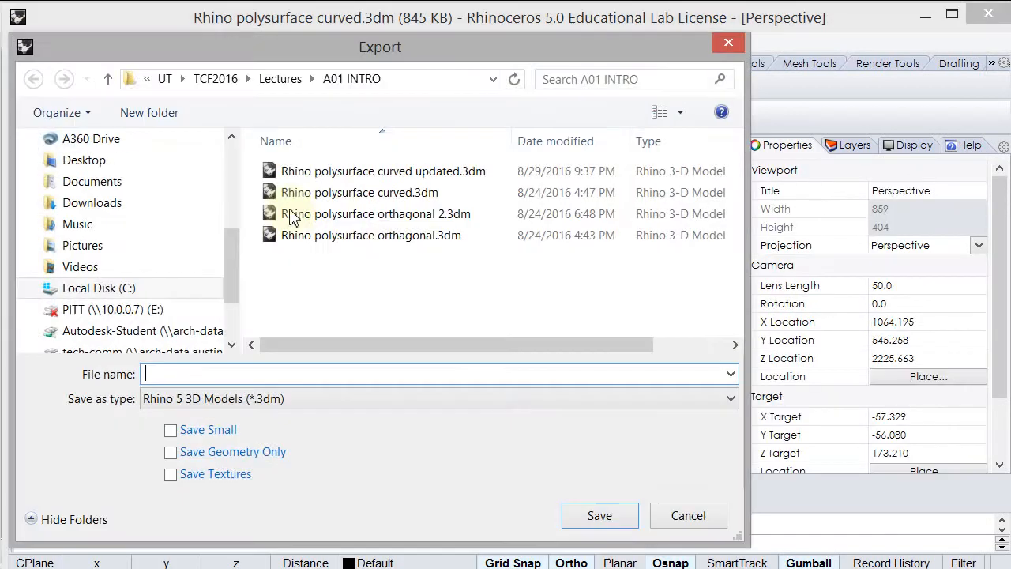
click(338, 399)
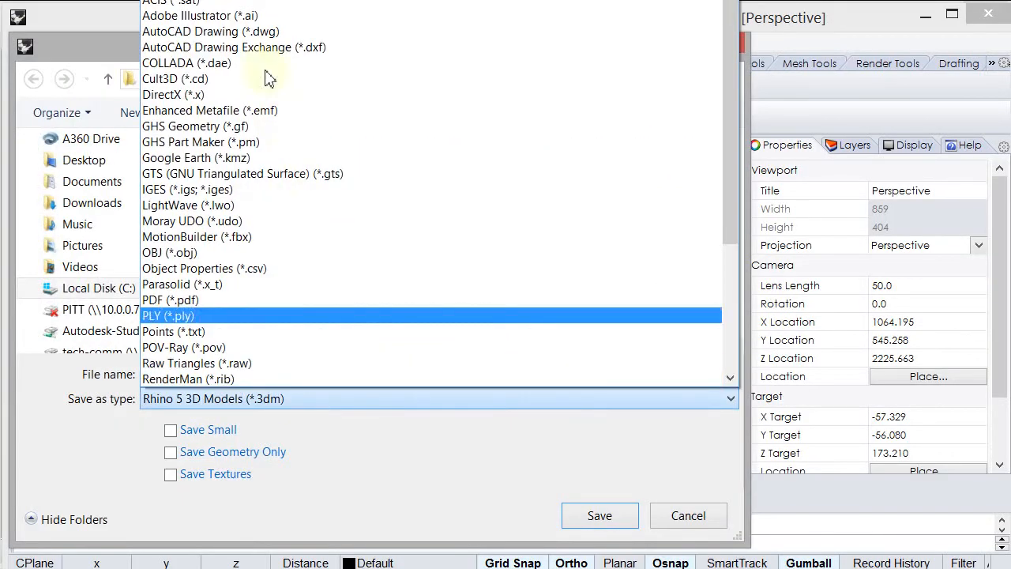
click(198, 5)
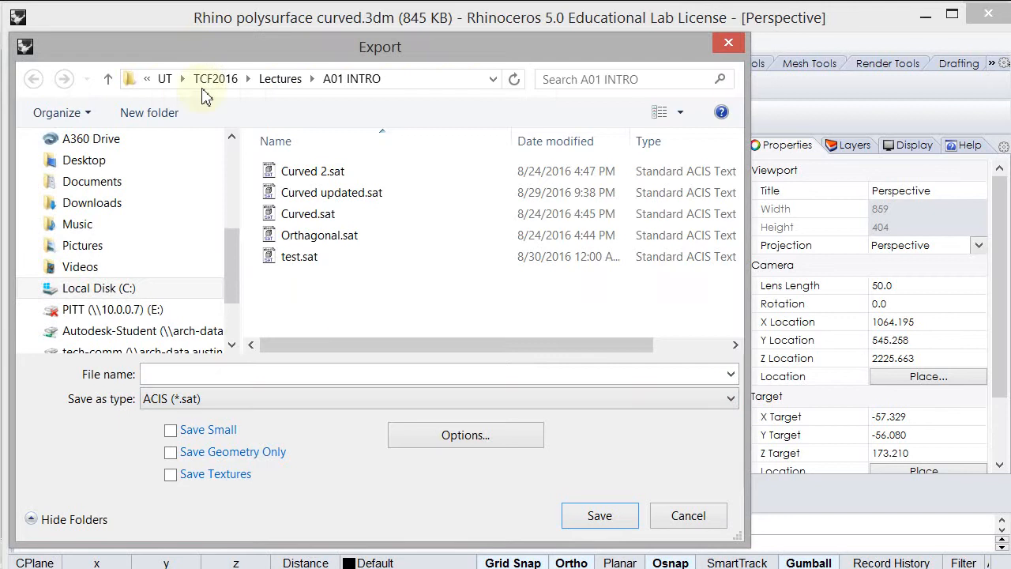
click(297, 271)
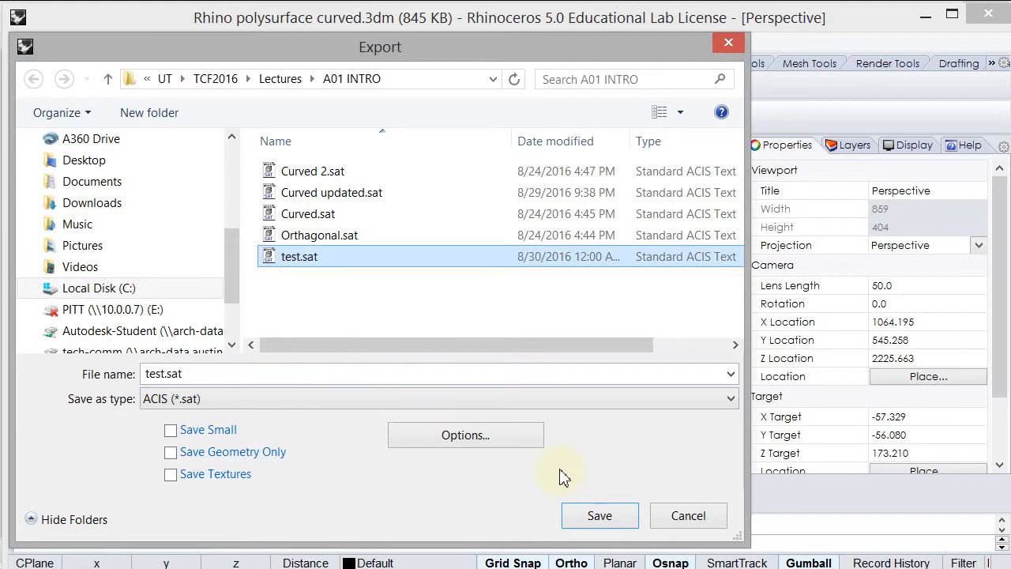
click(600, 517)
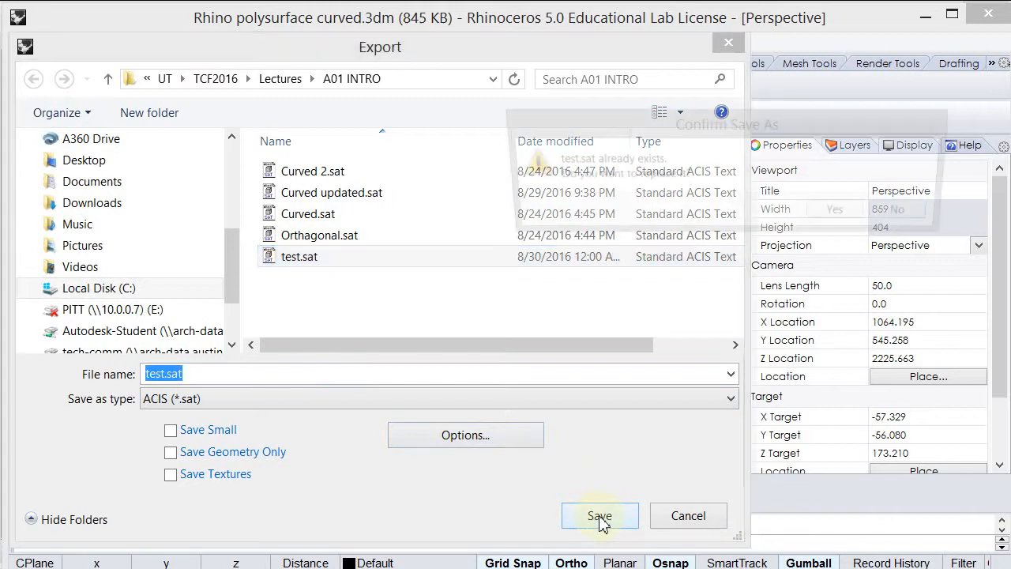
drag(816, 127, 608, 135)
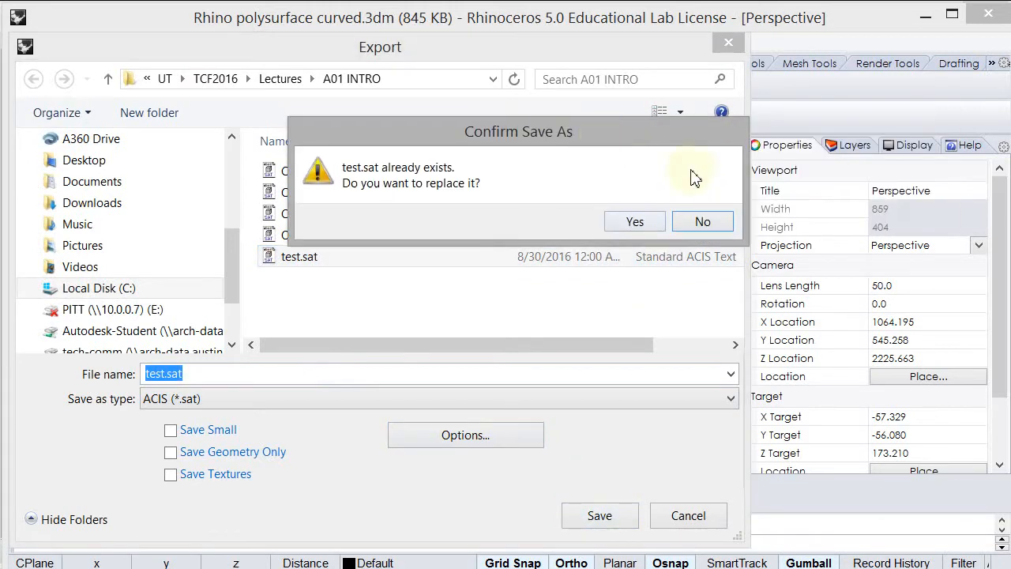
click(636, 221)
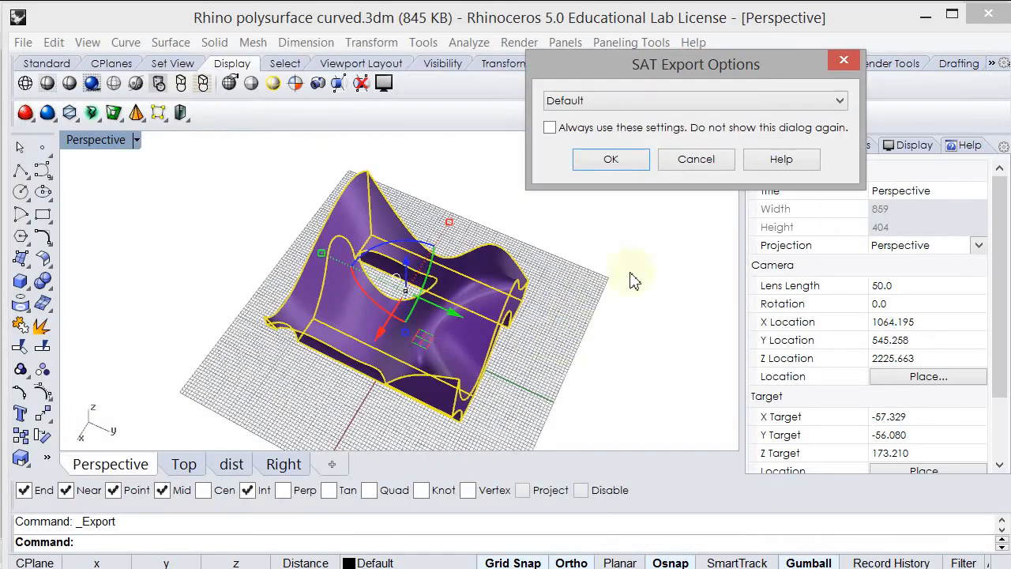
click(605, 160)
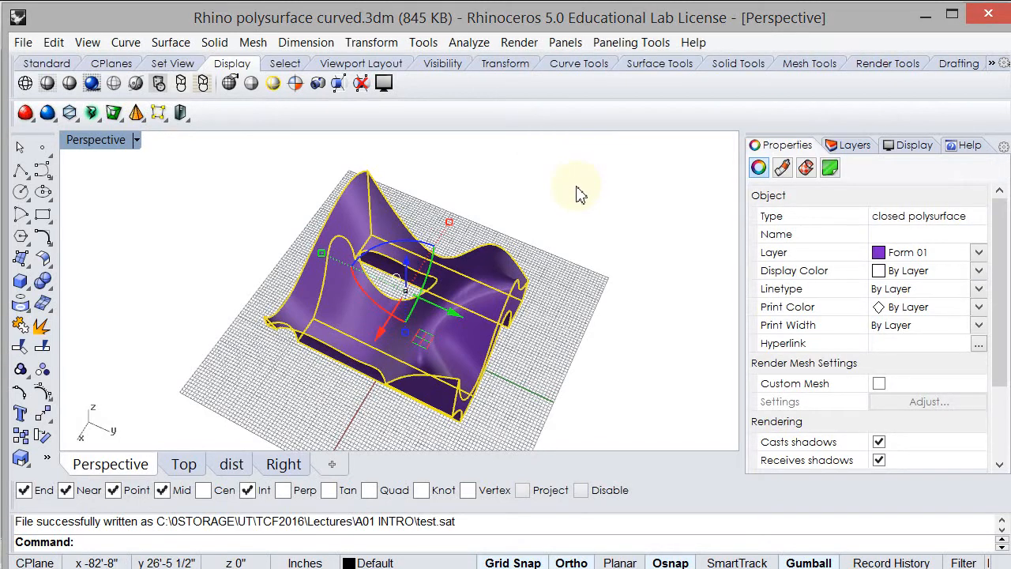
click(576, 194)
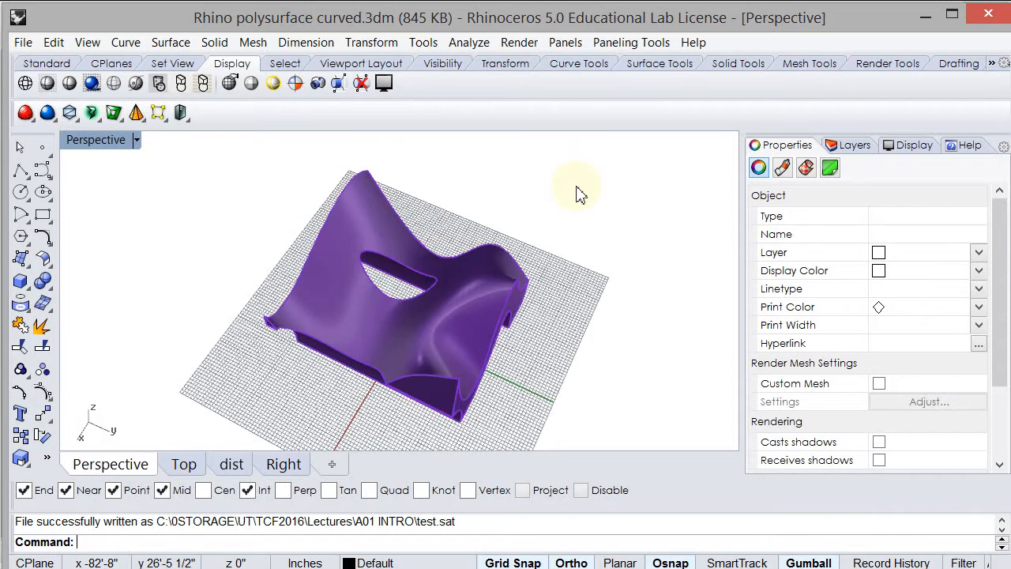
Close Rhino, switch to Revit, and open the Site floor plan of the A01 Intro Project
click(989, 16)
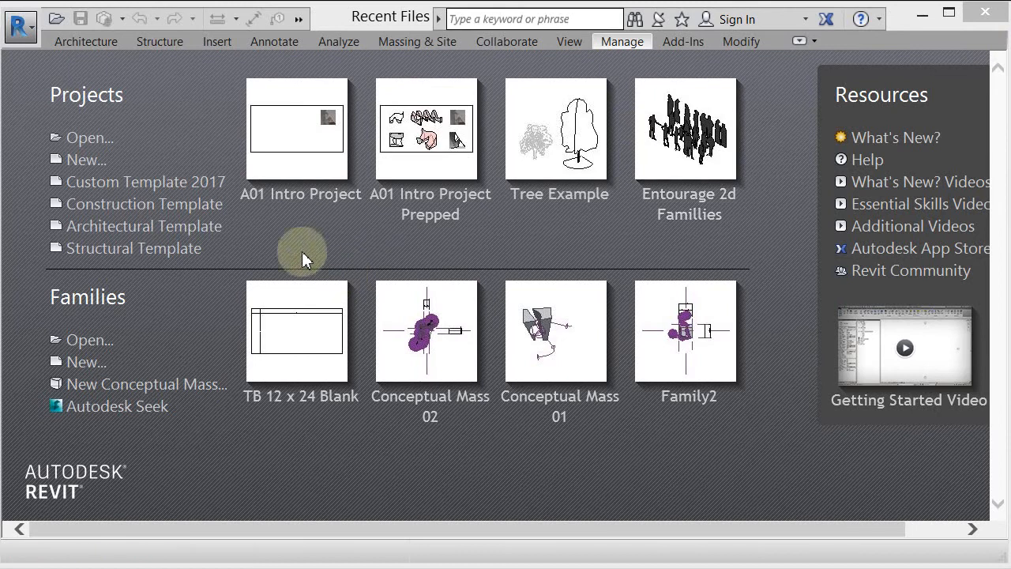
click(294, 196)
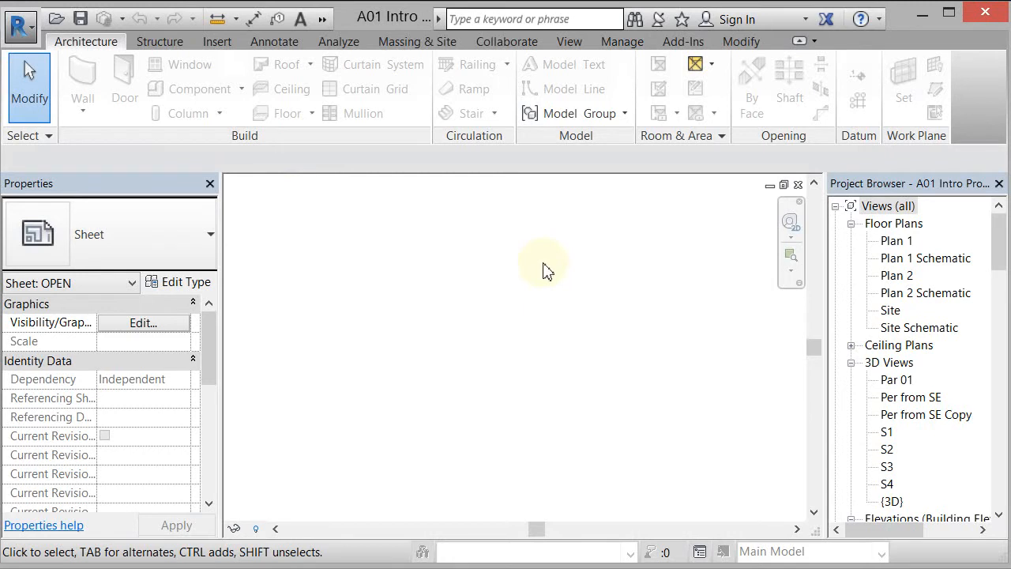
click(890, 311)
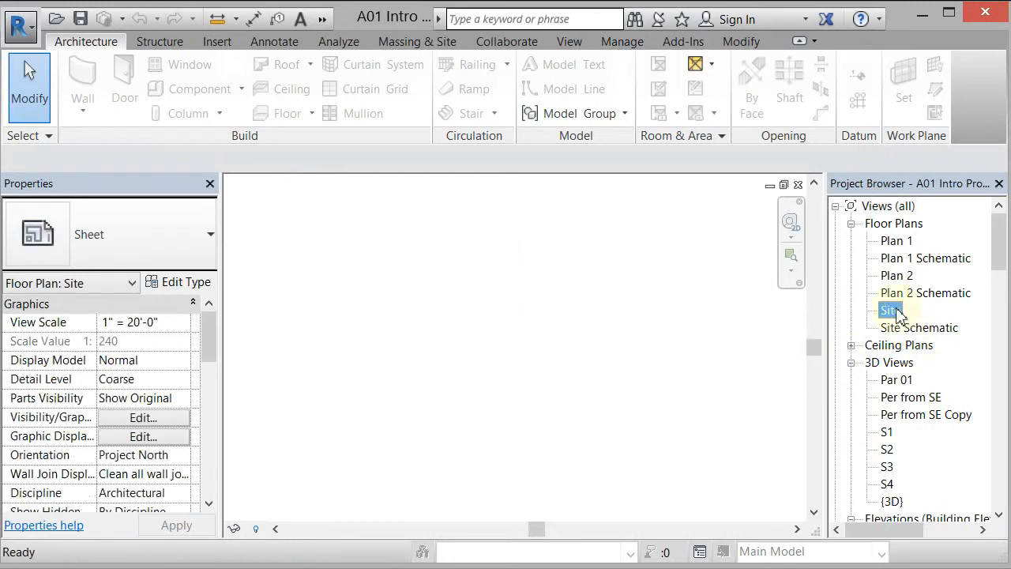
double_click(891, 311)
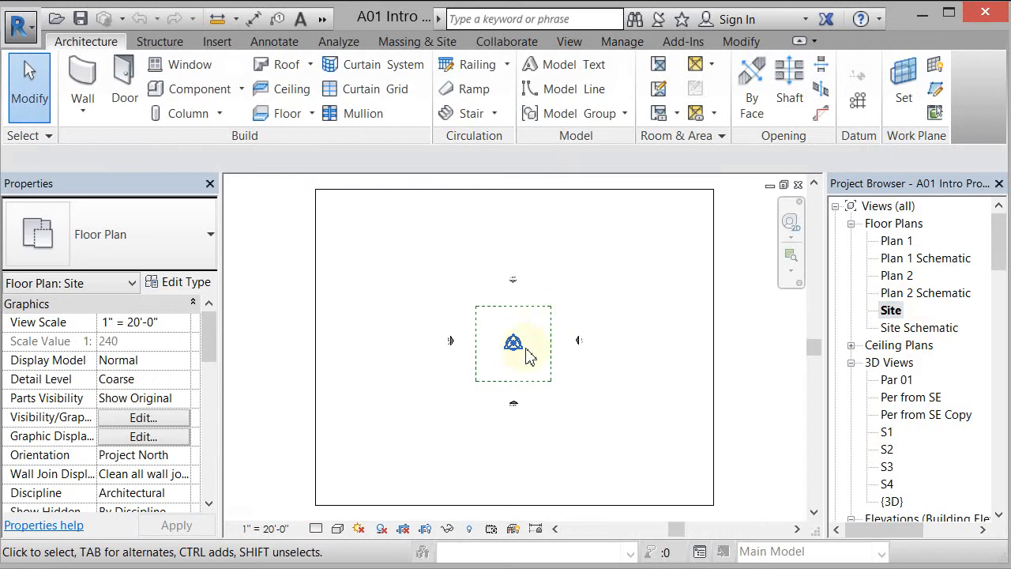
scroll(553, 361, up, 2)
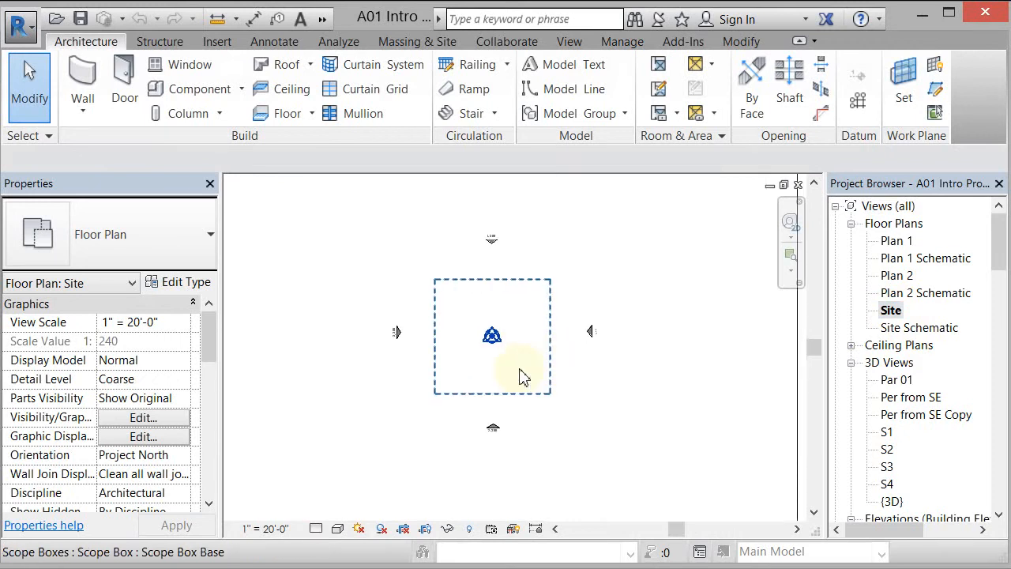
scroll(521, 269, up, 1)
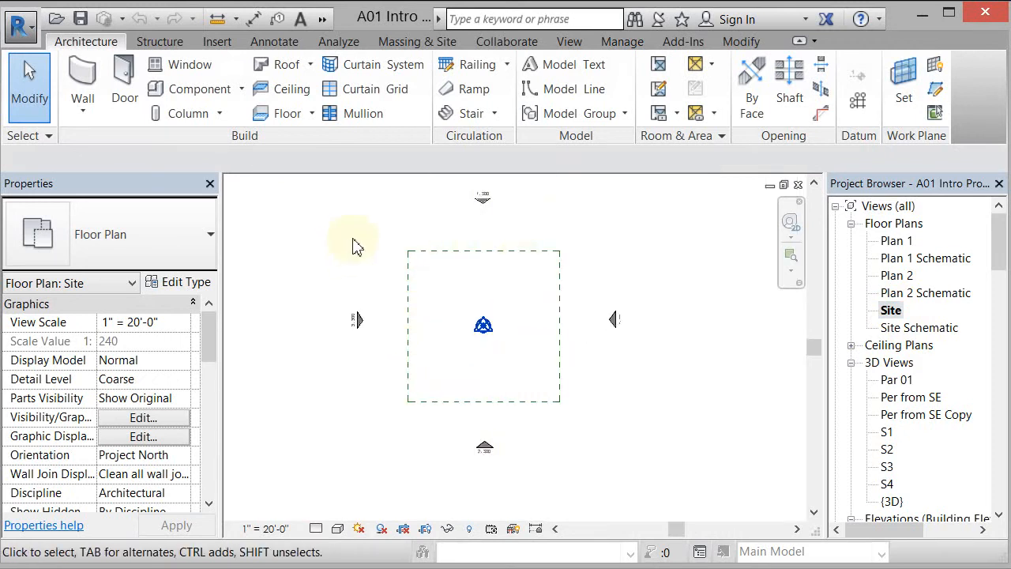
scroll(382, 285, up, 1)
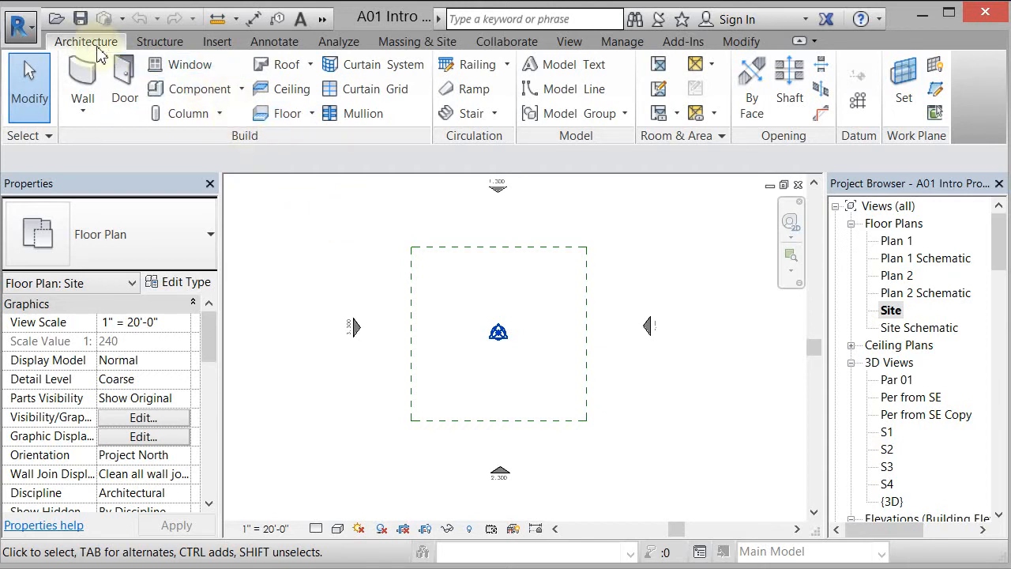
Start an in-place model in the Generic Models category and name it Curve 1
click(241, 89)
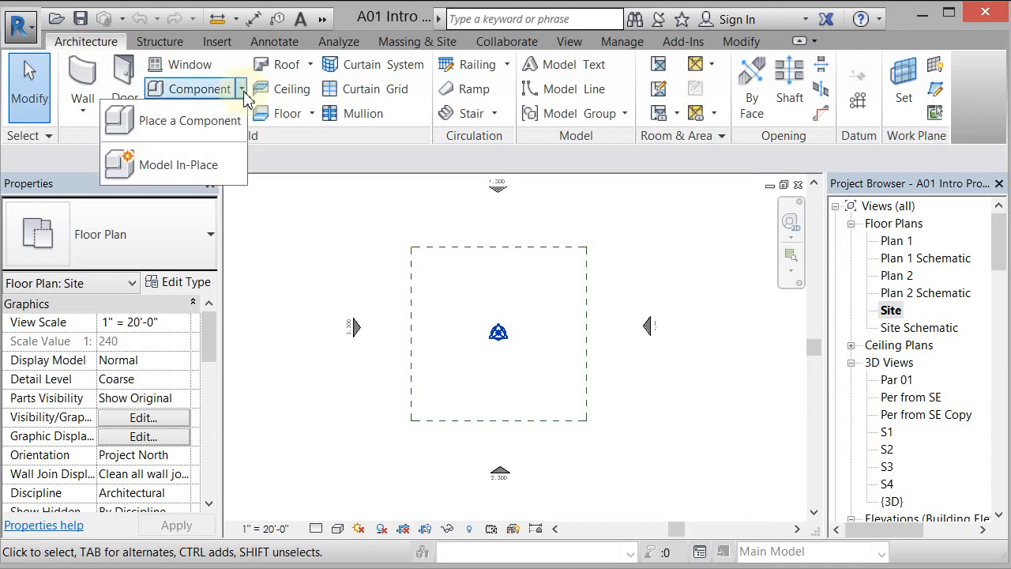
click(209, 174)
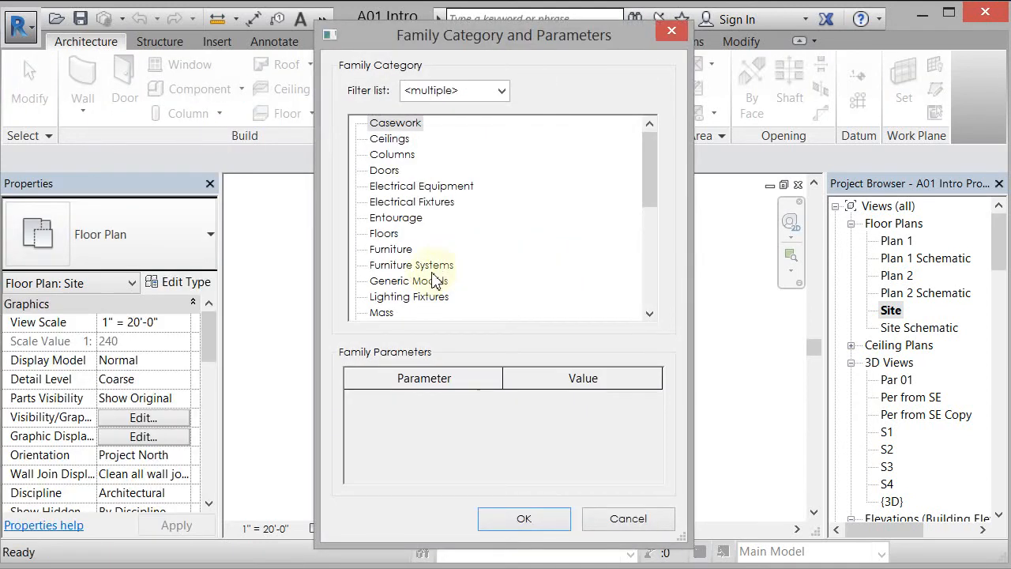
click(403, 286)
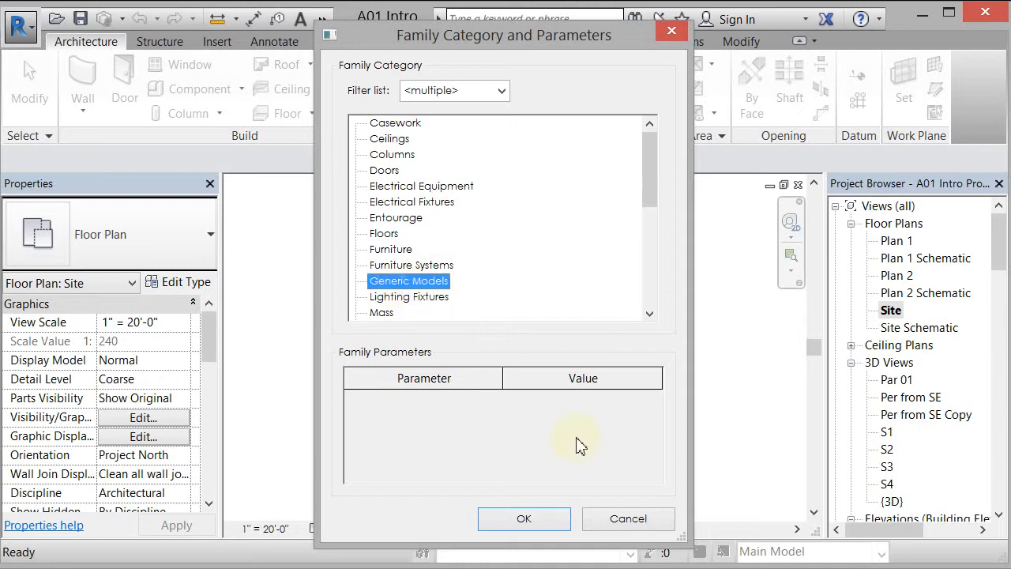
click(524, 519)
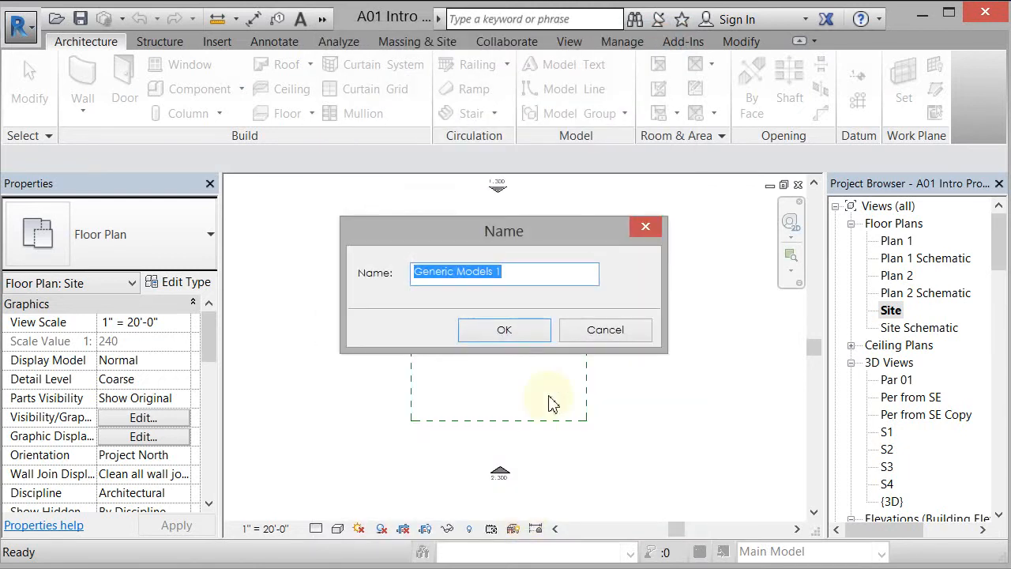
text(Curve)
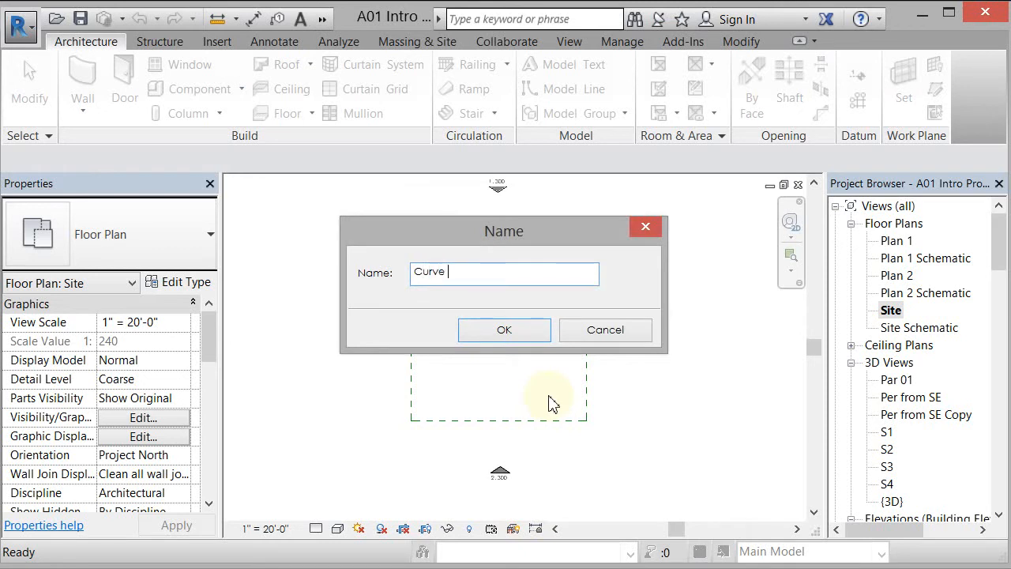
key(Return)
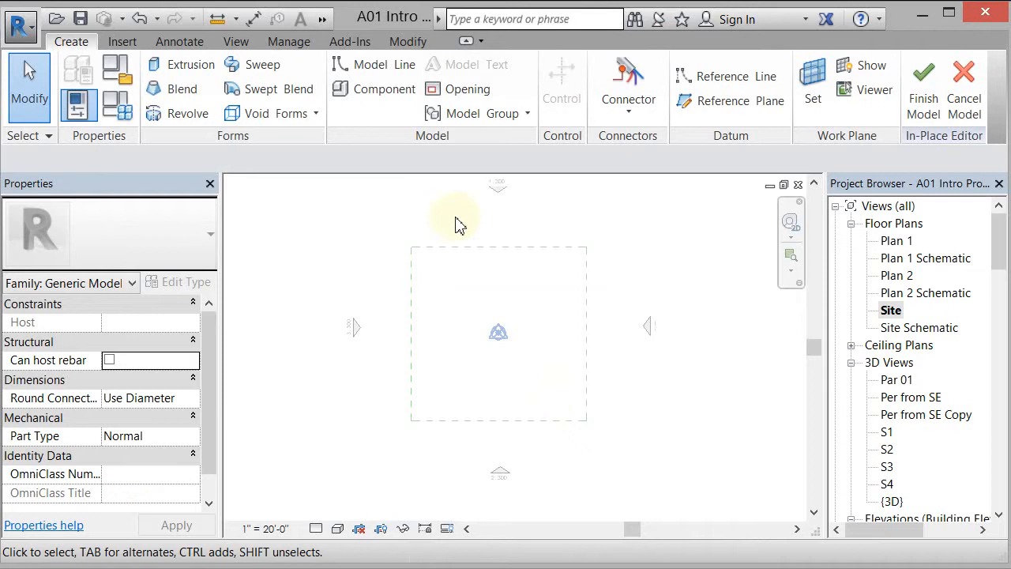
Link Curved.sat into the in-place model with Auto - Origin to Origin positioning at Plan 1, and finish the model
click(128, 45)
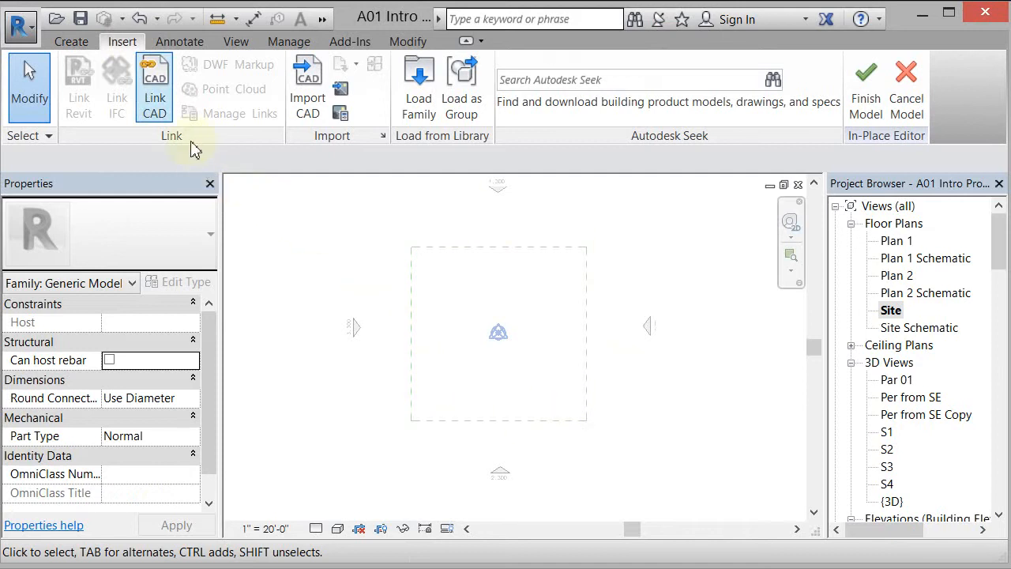
click(155, 91)
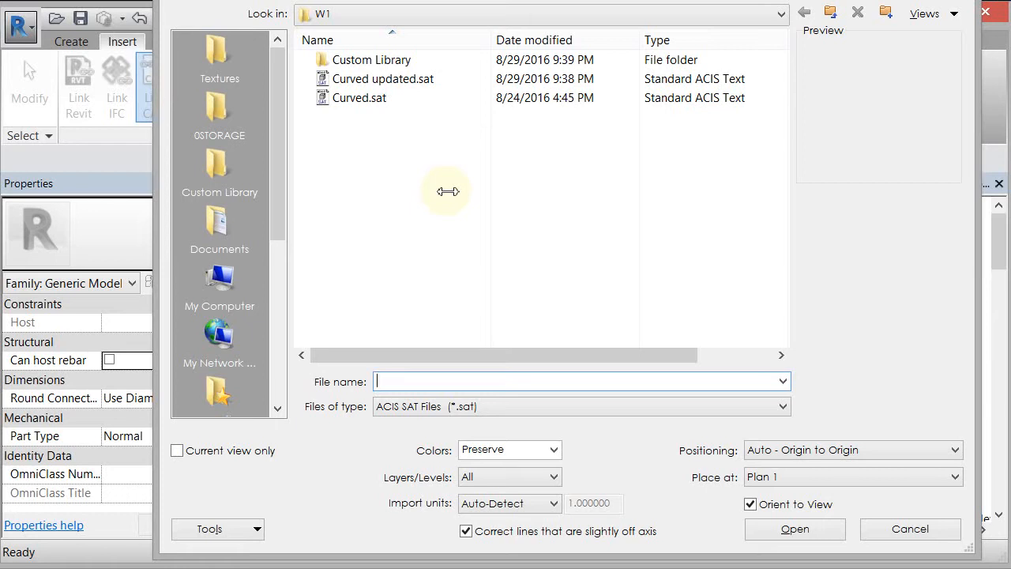
click(352, 108)
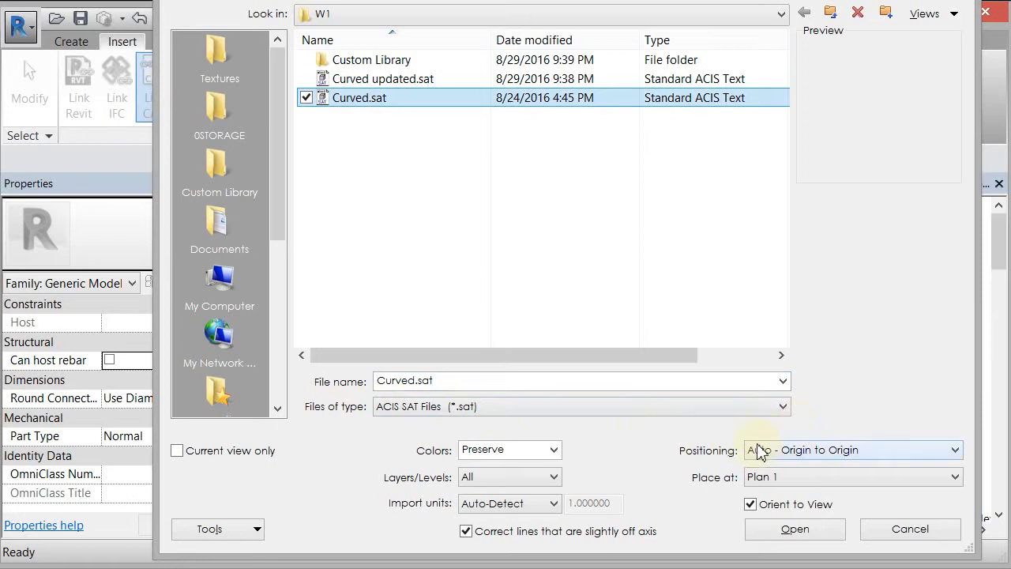
click(807, 454)
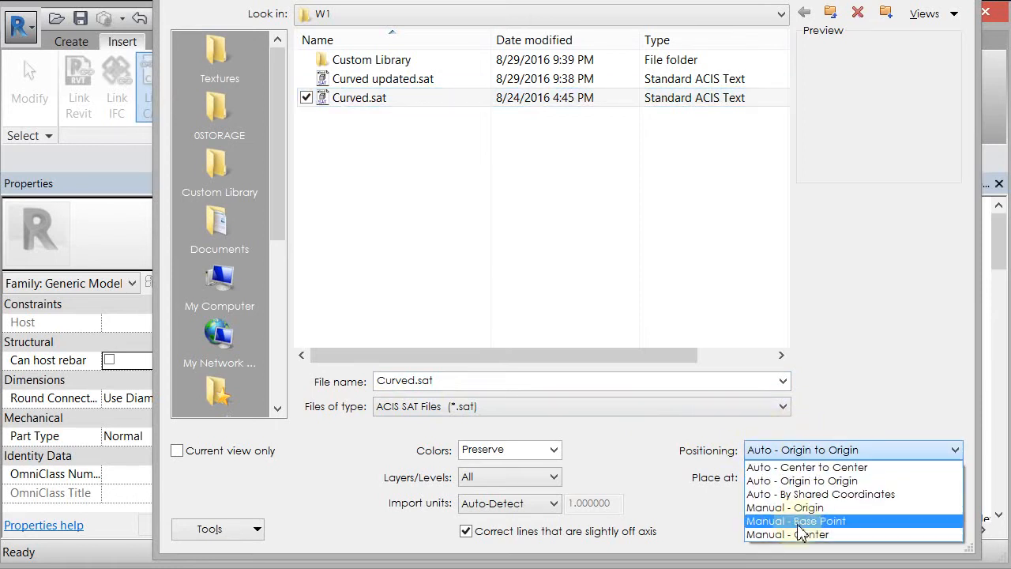
click(797, 452)
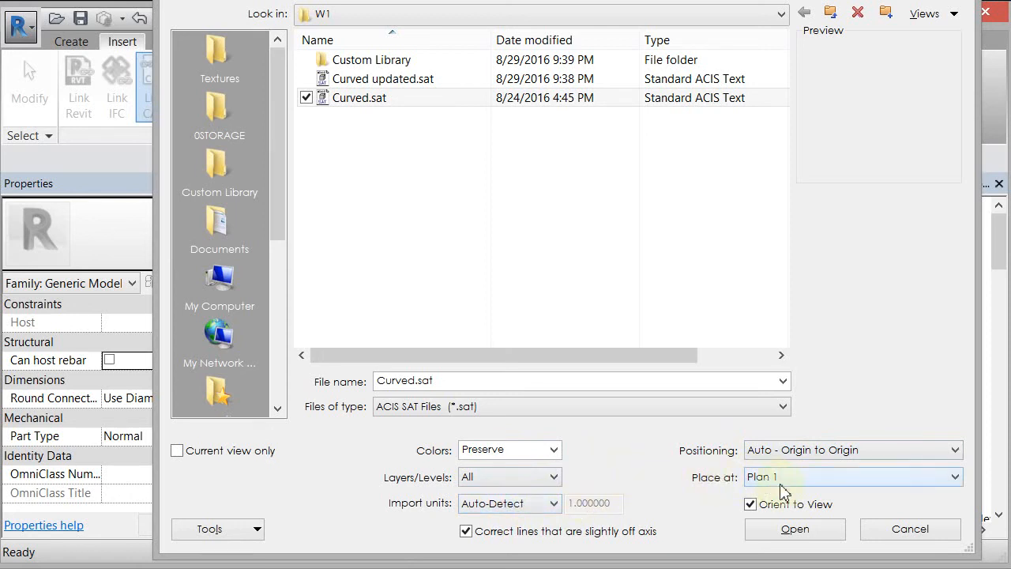
click(795, 531)
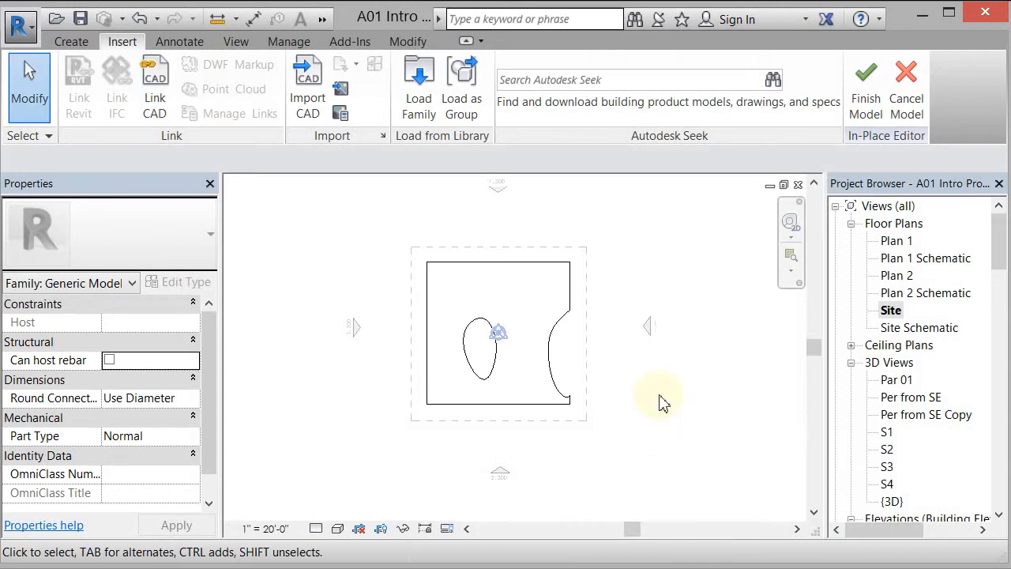
click(865, 97)
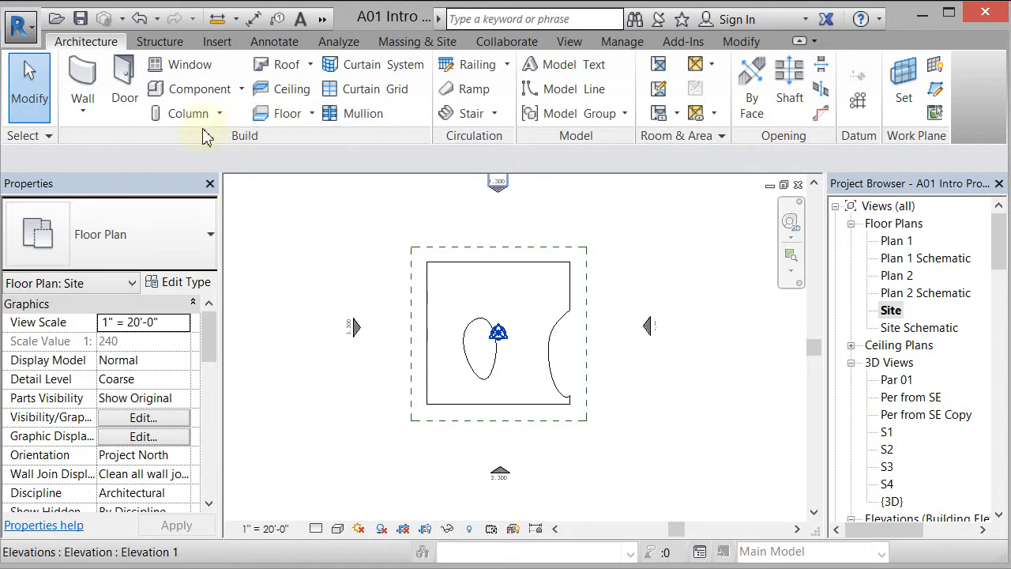
Open the default 3D view and set its visual style to Shaded
click(322, 19)
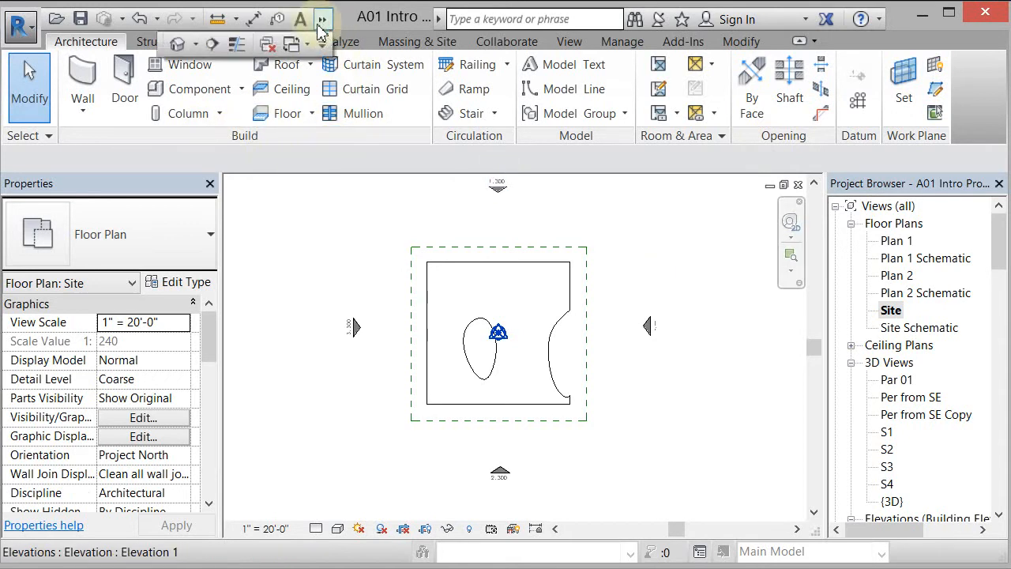
click(178, 43)
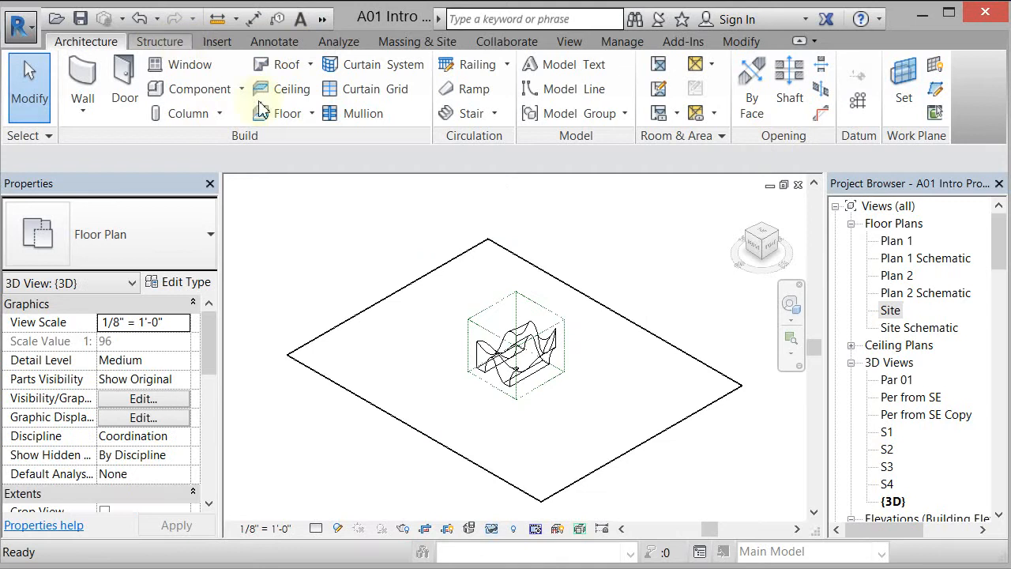
scroll(530, 395, up, 4)
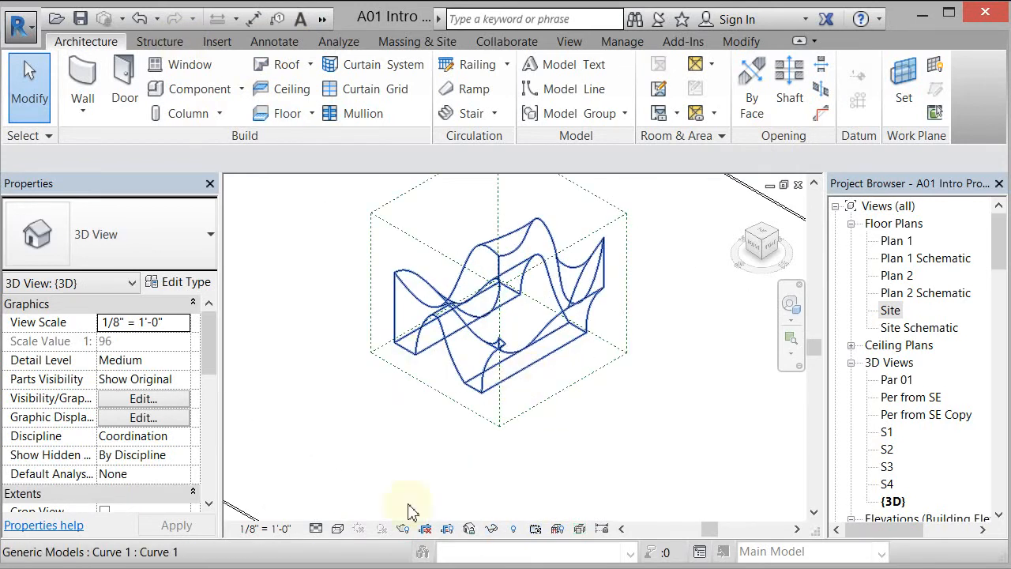
click(338, 529)
click(354, 450)
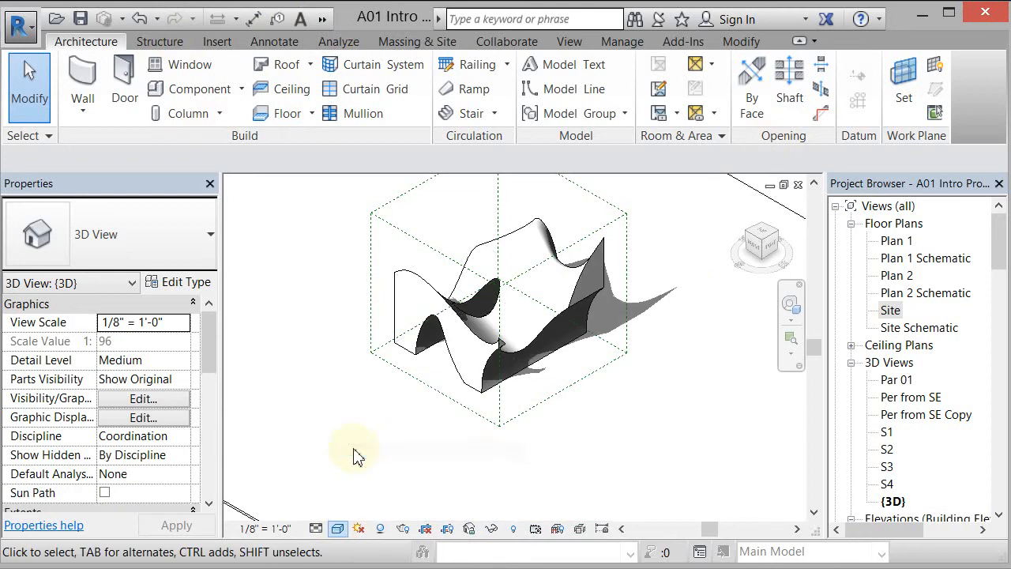
Switch the 3D view's shadows off and back on to compare the display of the curved model
click(379, 528)
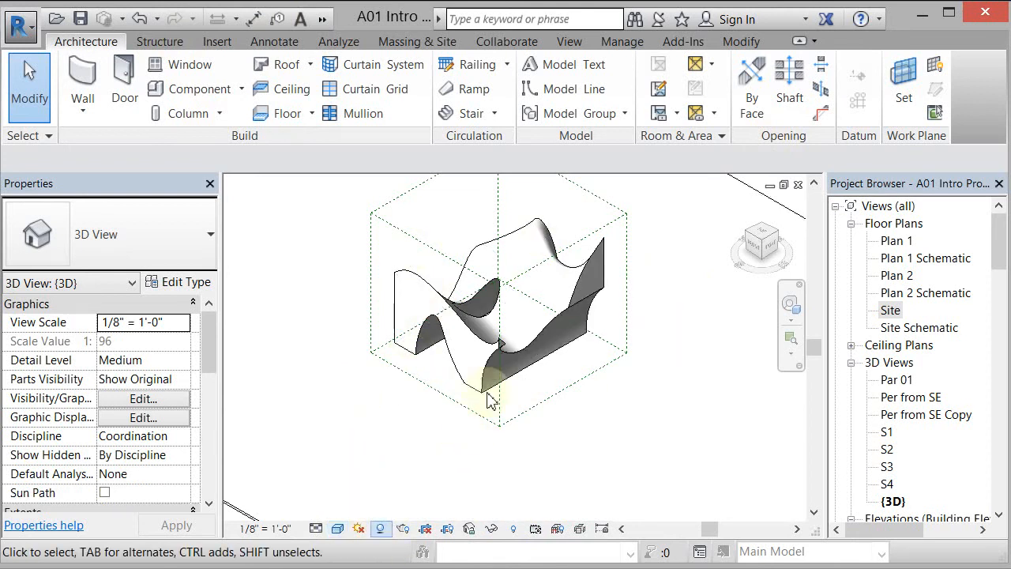
click(380, 529)
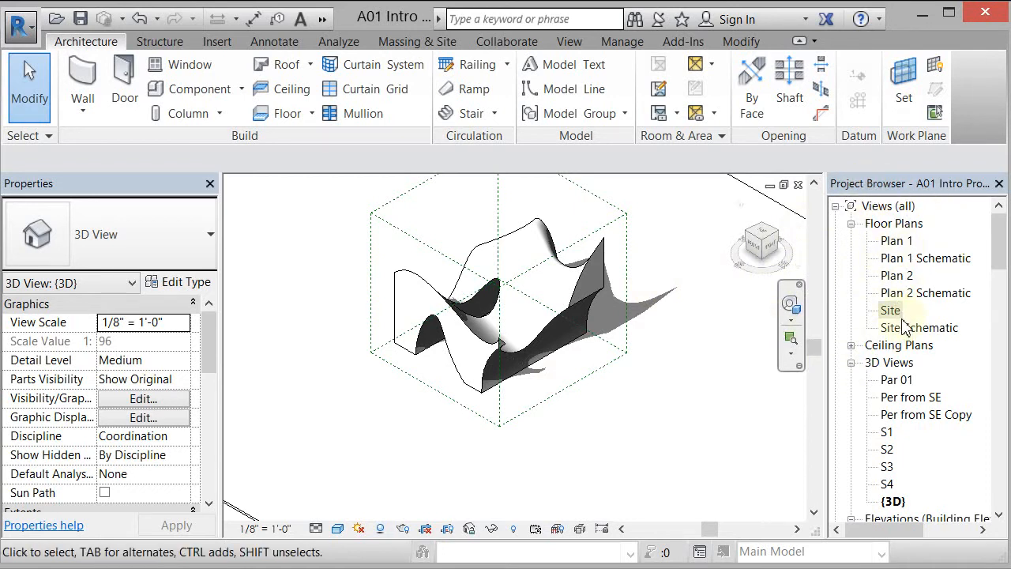
View the floor plans Plan 1, Plan 1 Schematic, Plan 2 and Plan 2 Schematic to see how each cuts the model
click(897, 242)
double_click(897, 241)
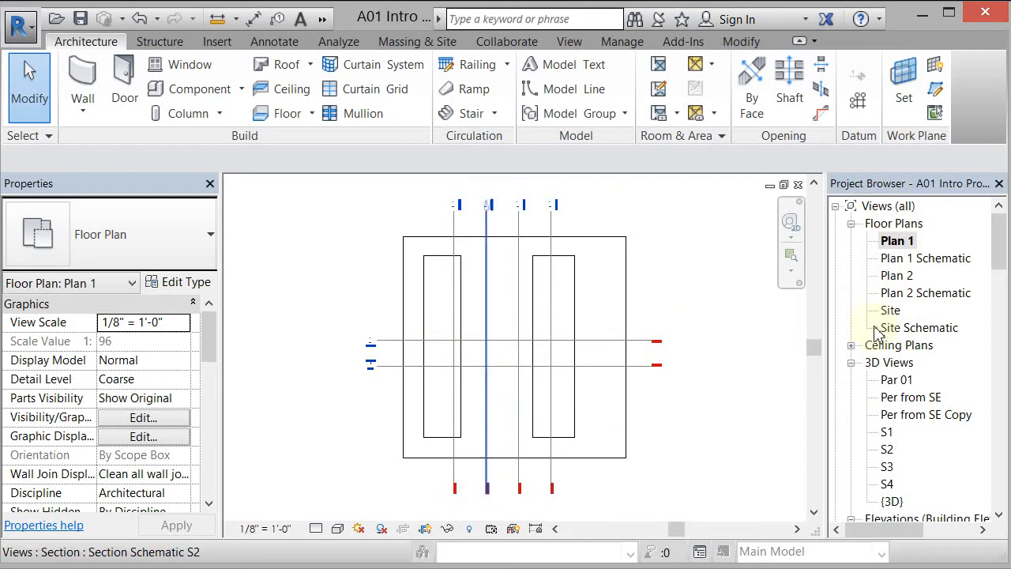
double_click(920, 261)
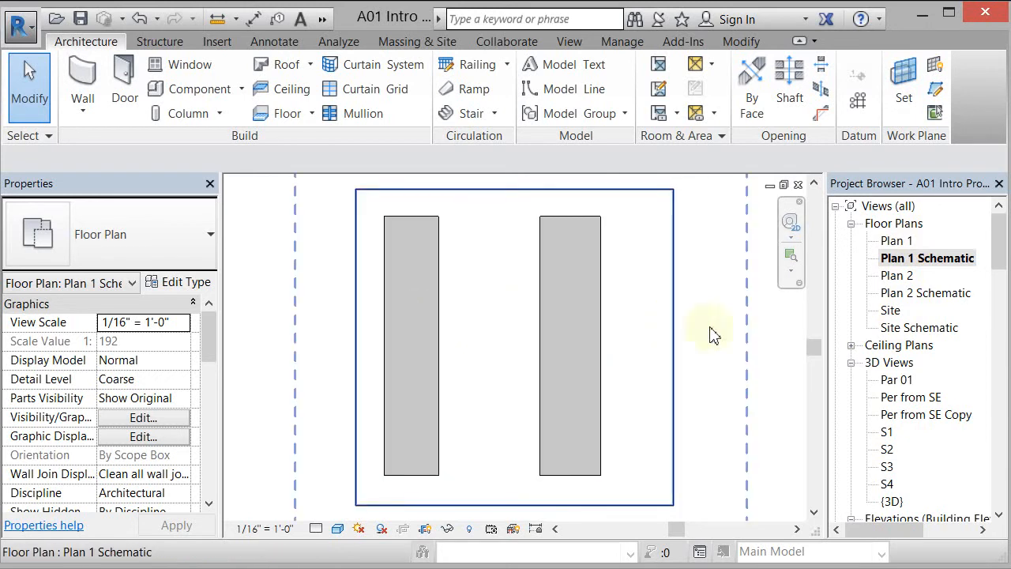
click(898, 277)
double_click(901, 278)
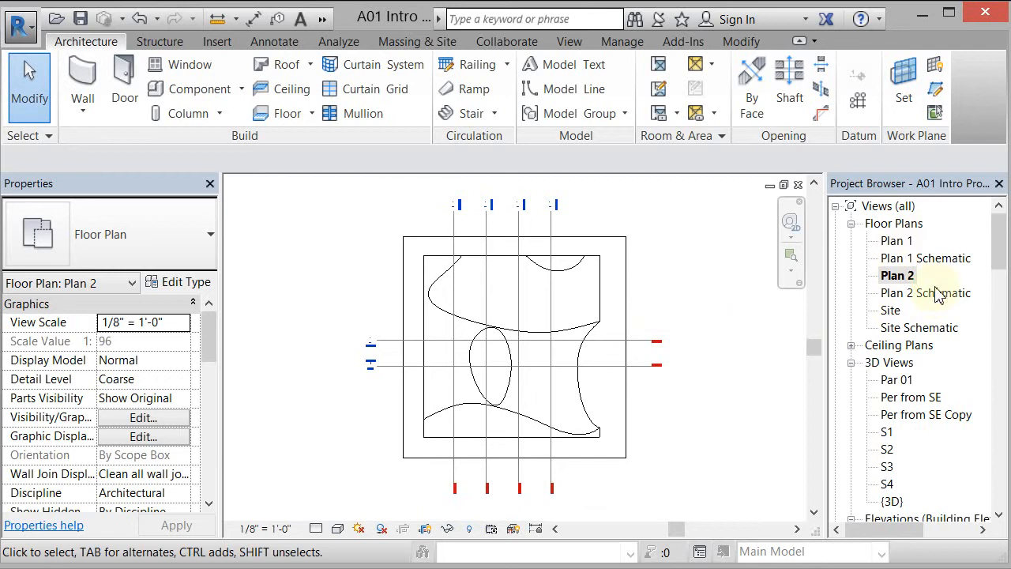
double_click(935, 294)
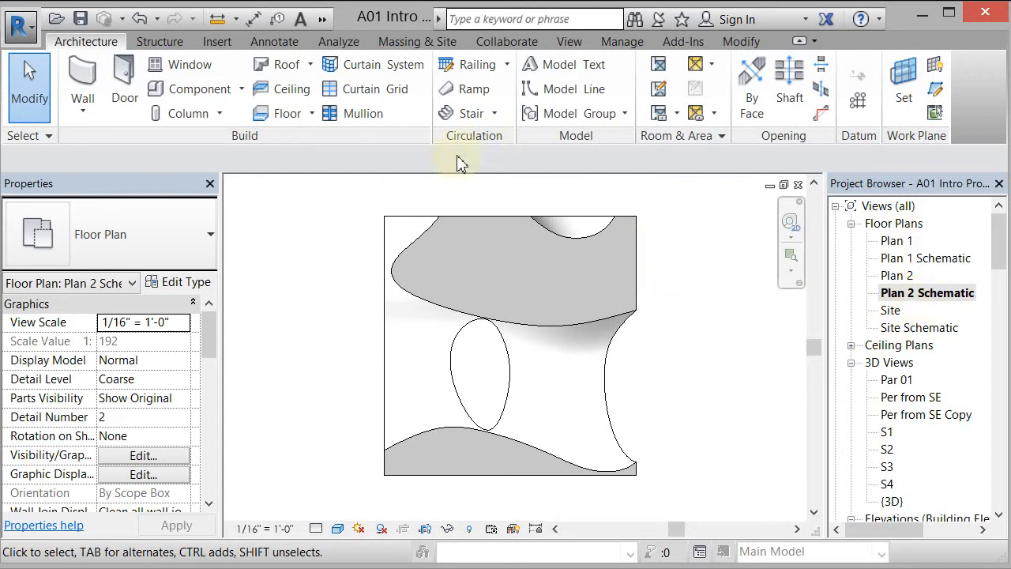
Close all hidden view windows and open the South elevation
click(324, 20)
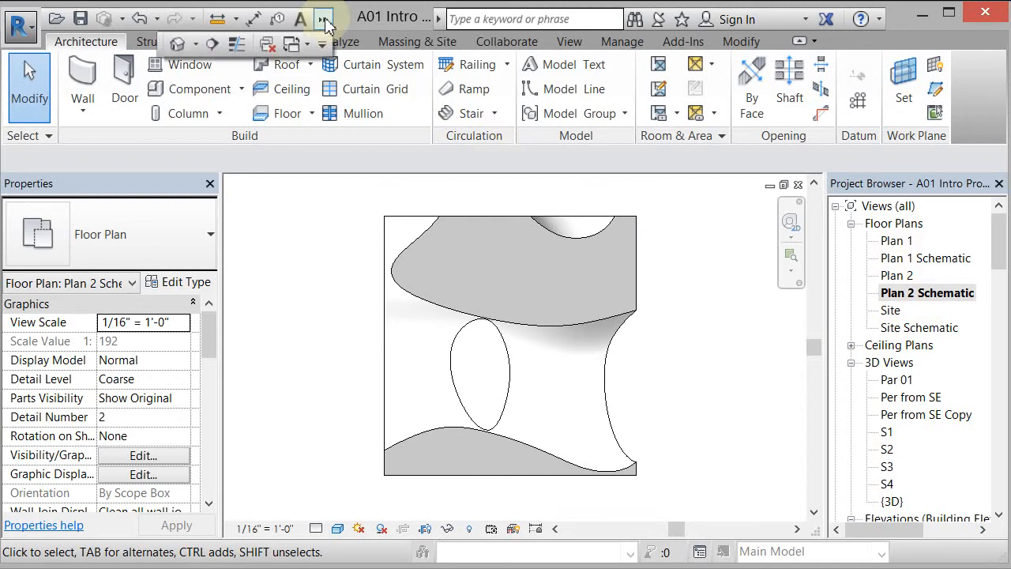
click(268, 46)
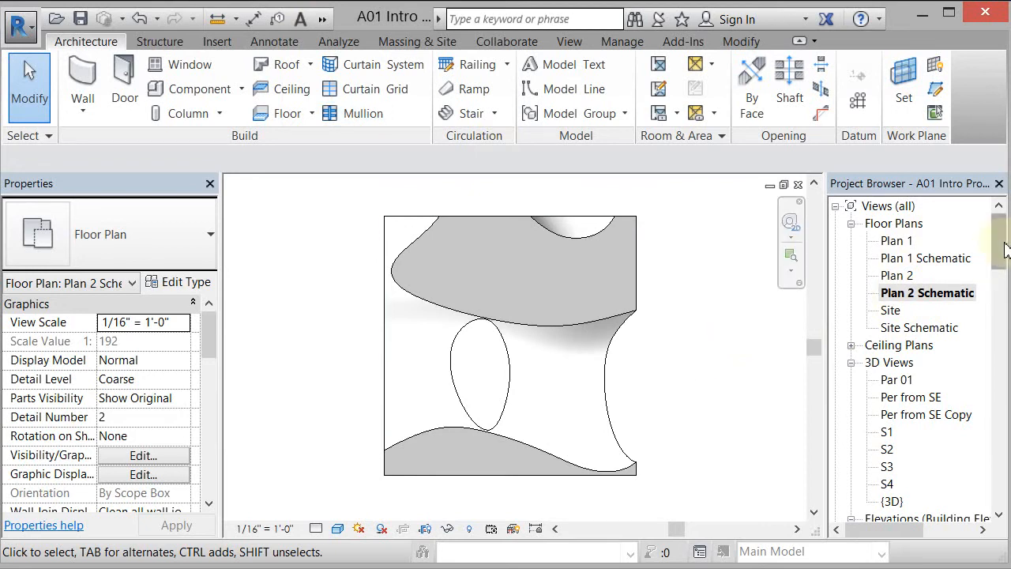
drag(1005, 248, 1006, 300)
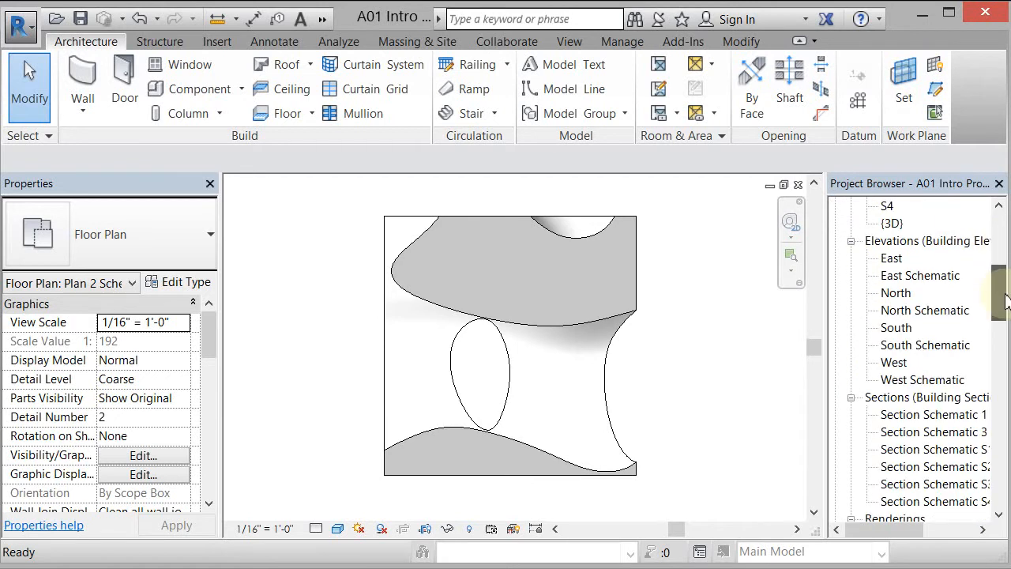
double_click(897, 328)
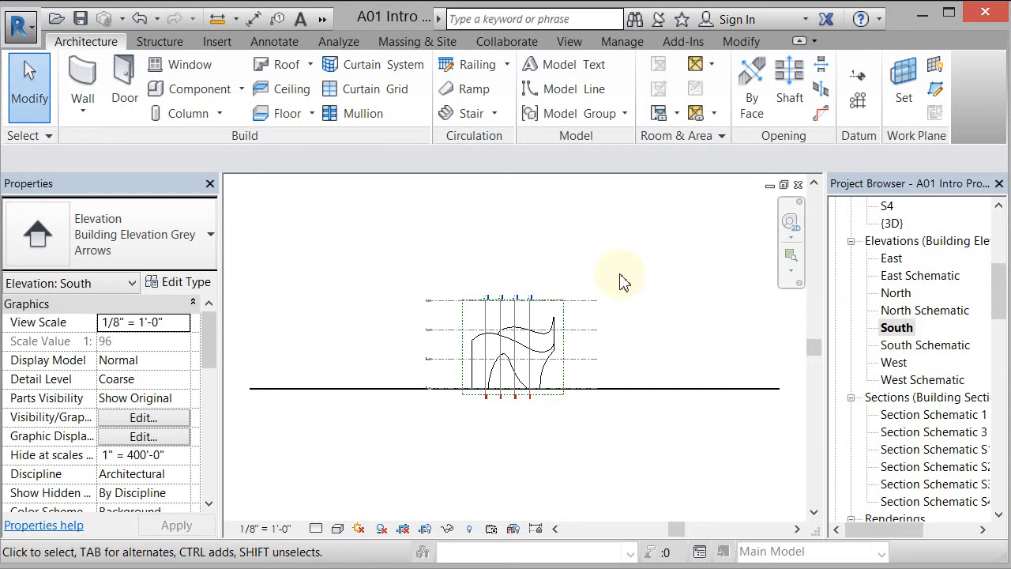
Tile the South elevation and Plan 2 Schematic views side by side and fit the contents of both windows
key(w)
key(t)
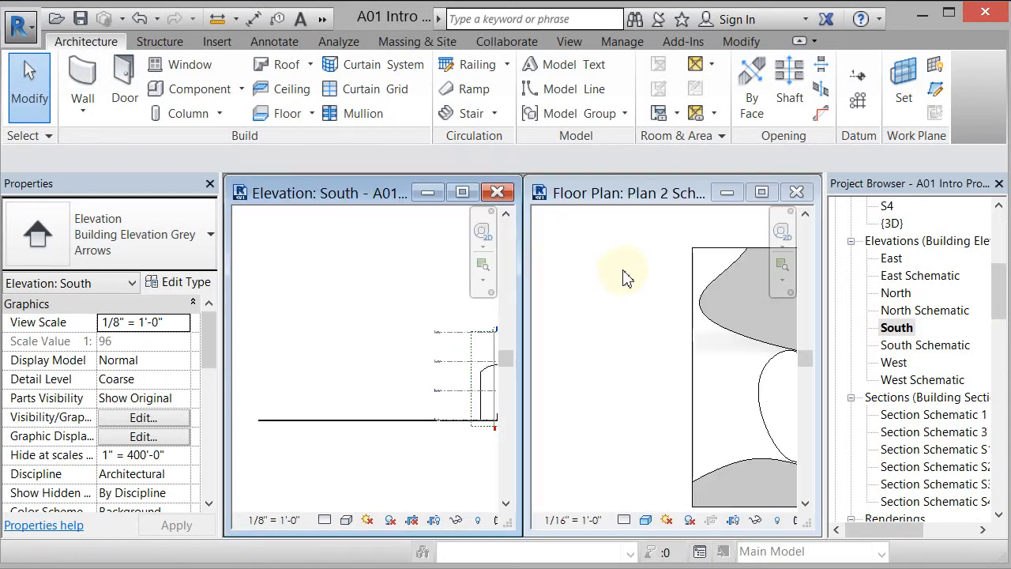
key(z)
key(a)
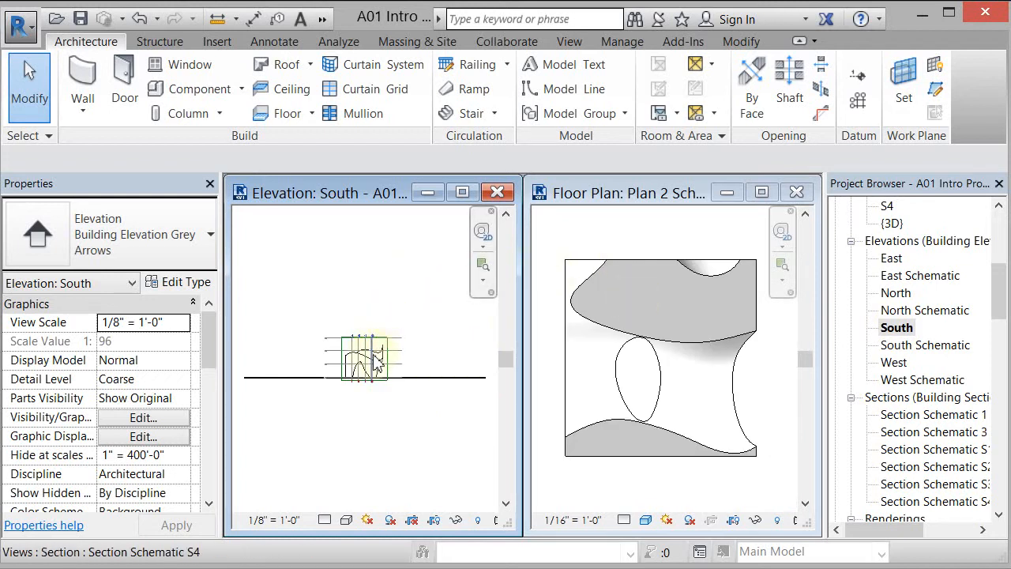
Examine the level lines in the South elevation, especially the height of Plan 2 relative to the curved model
scroll(374, 357, up, 3)
scroll(356, 365, up, 3)
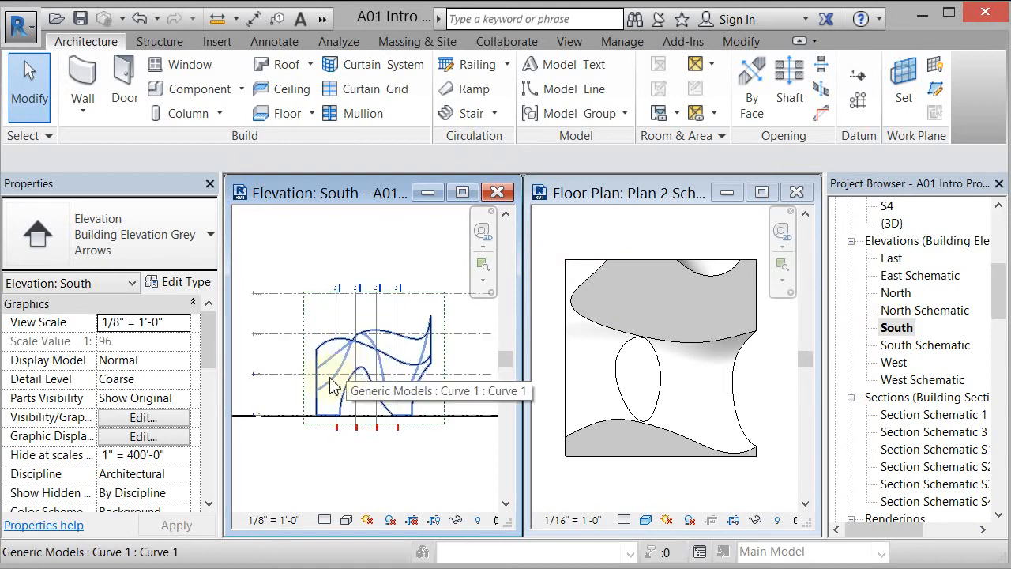
scroll(266, 372, up, 3)
scroll(266, 371, up, 2)
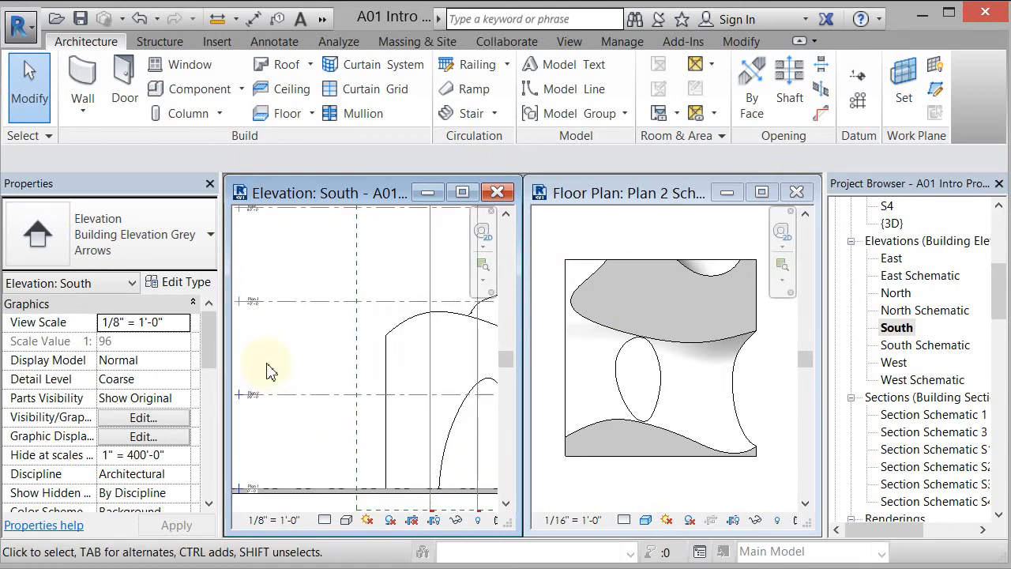
middle_drag(266, 372, 314, 352)
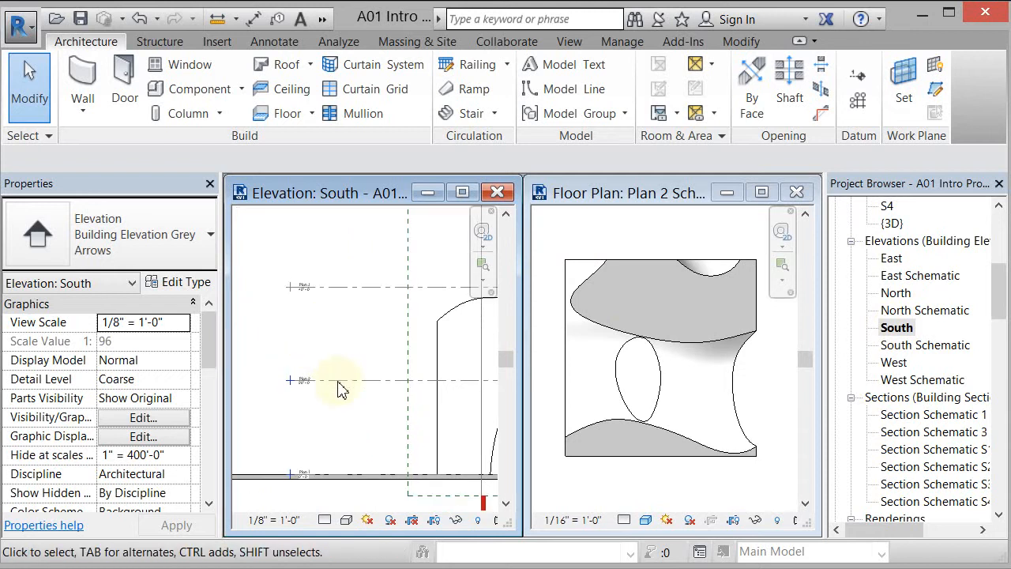
scroll(400, 419, up, 2)
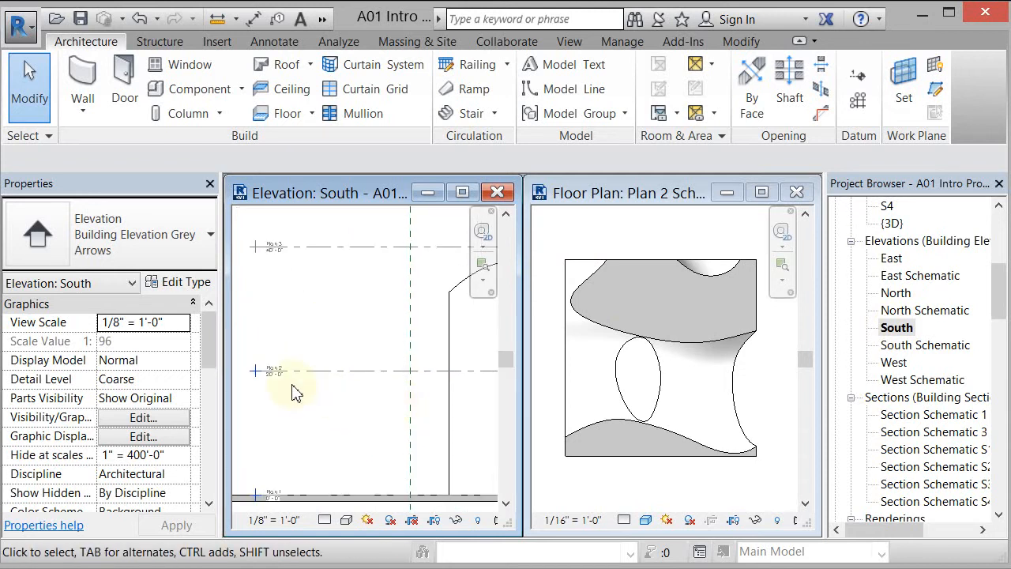
scroll(294, 392, up, 2)
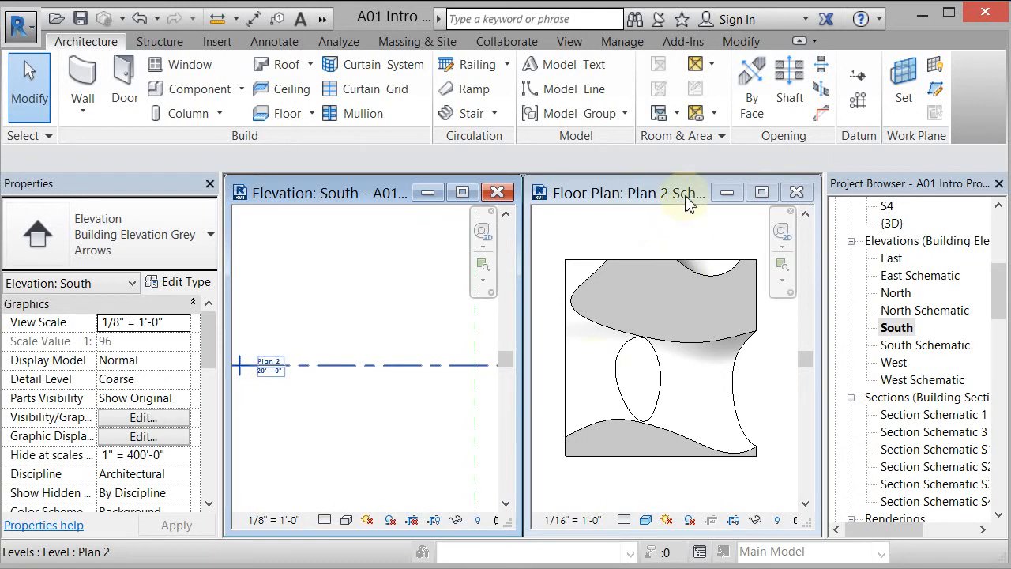
scroll(344, 383, down, 3)
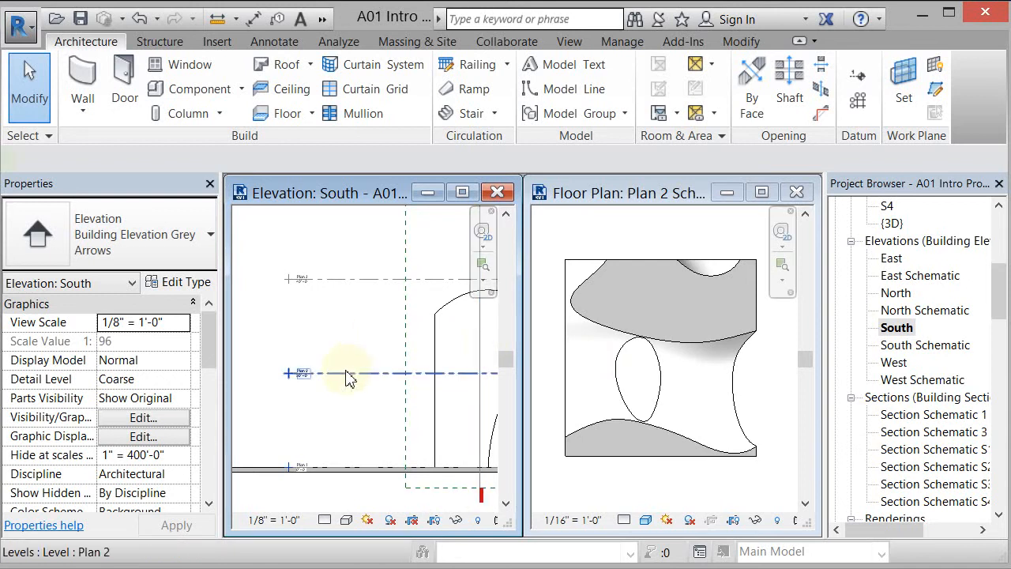
Nudge the Plan 2 level down to 16' 0", up to 19' 0", down to 17' 0" and back to 19' 0"
click(353, 345)
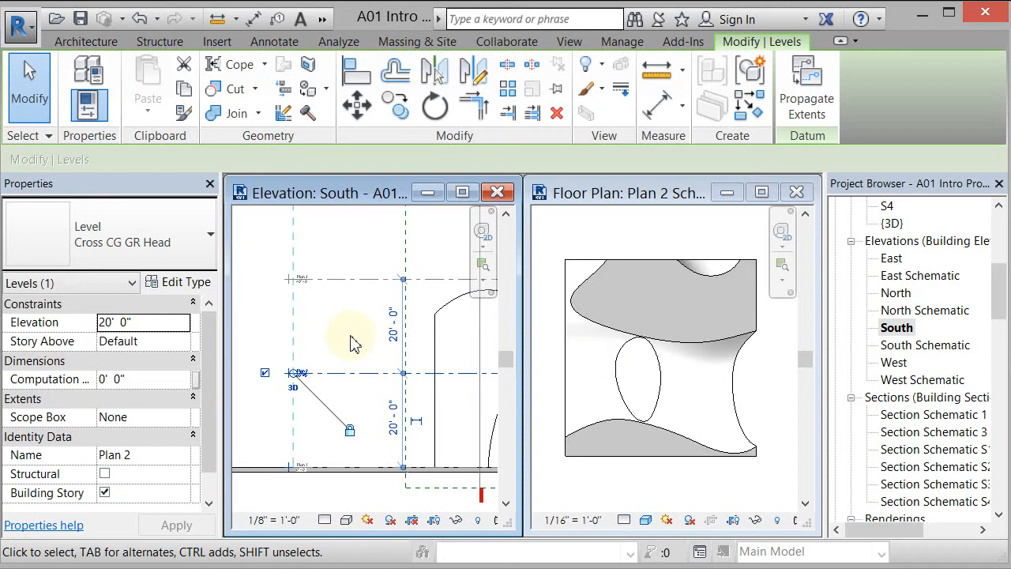
key(Down)
key(Down)
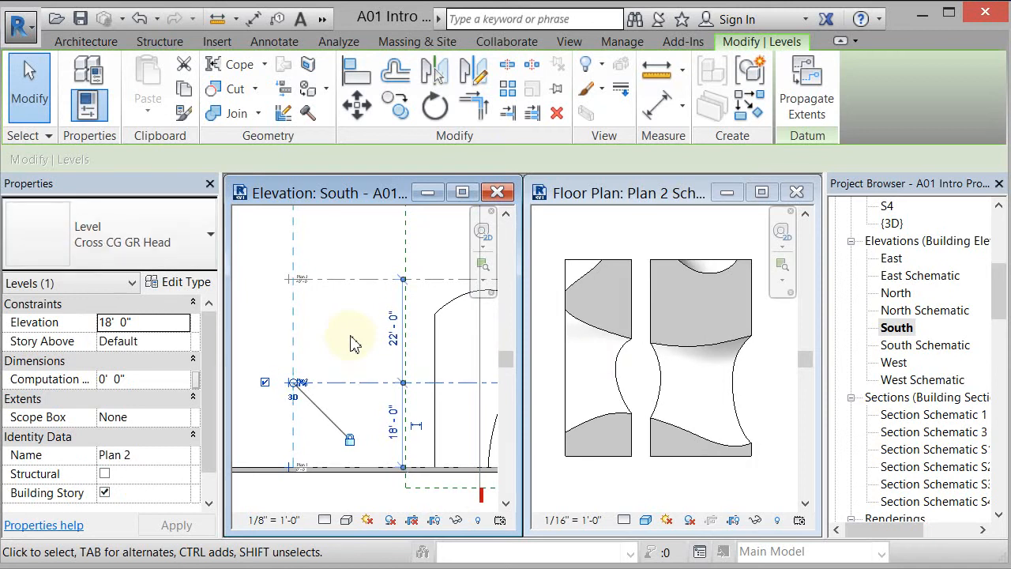
key(Down)
key(Down)
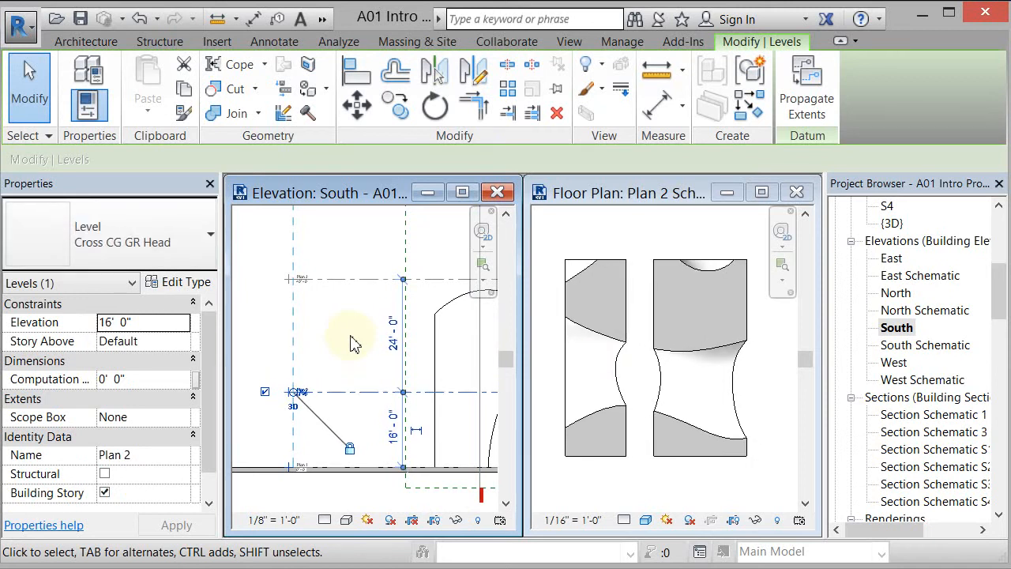
key(Up)
key(Up)
key(Up)
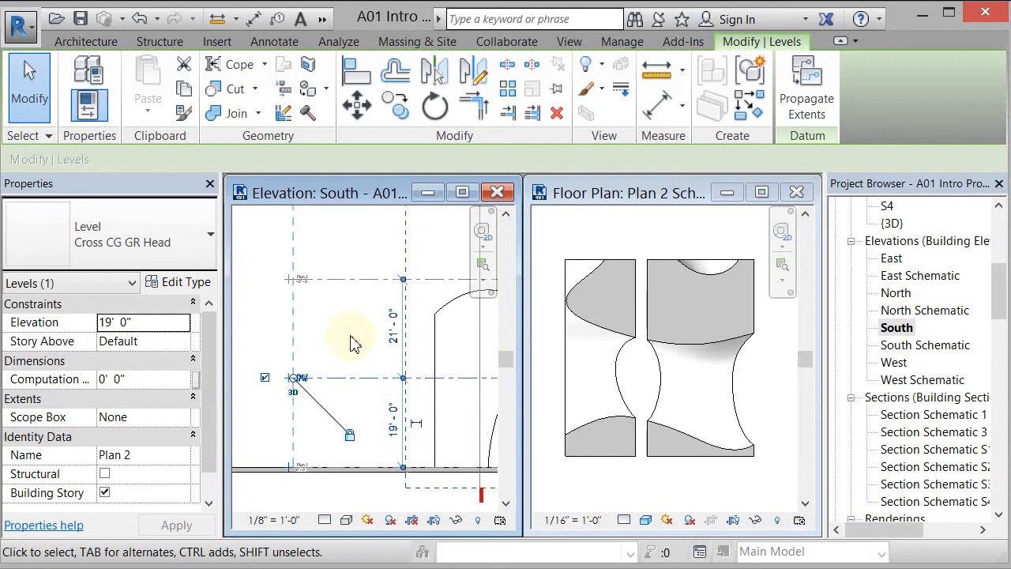
key(Down)
key(Down)
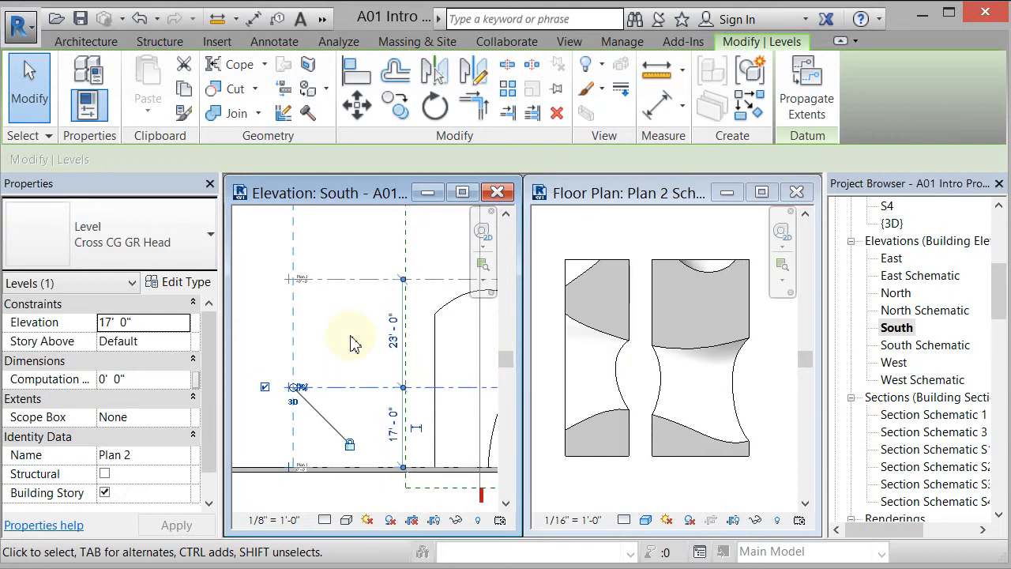
key(Up)
key(Up)
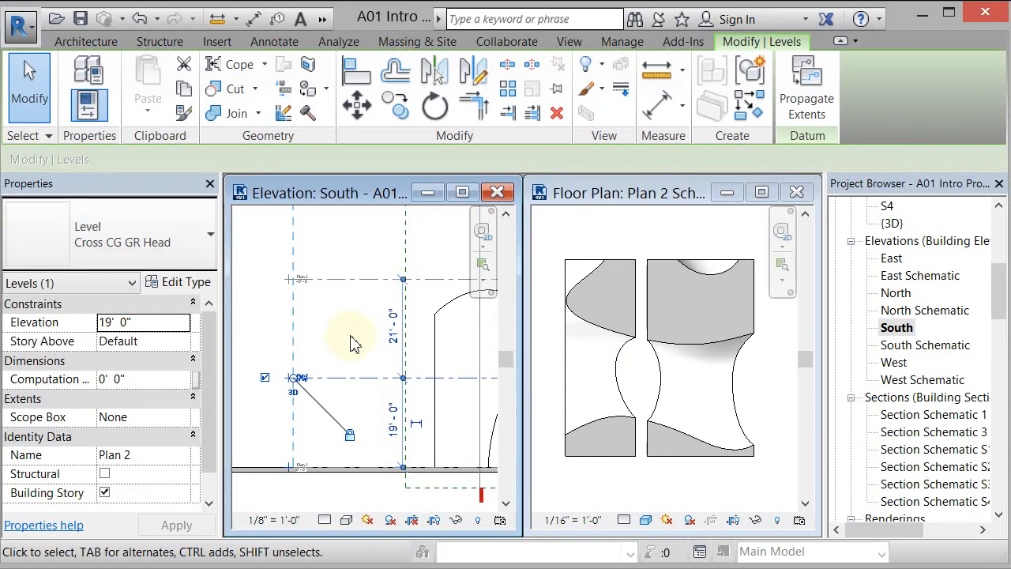
Set the Plan 2 level's elevation to 15' in the South elevation, keeping its level head straight without an elbow
scroll(292, 383, up, 4)
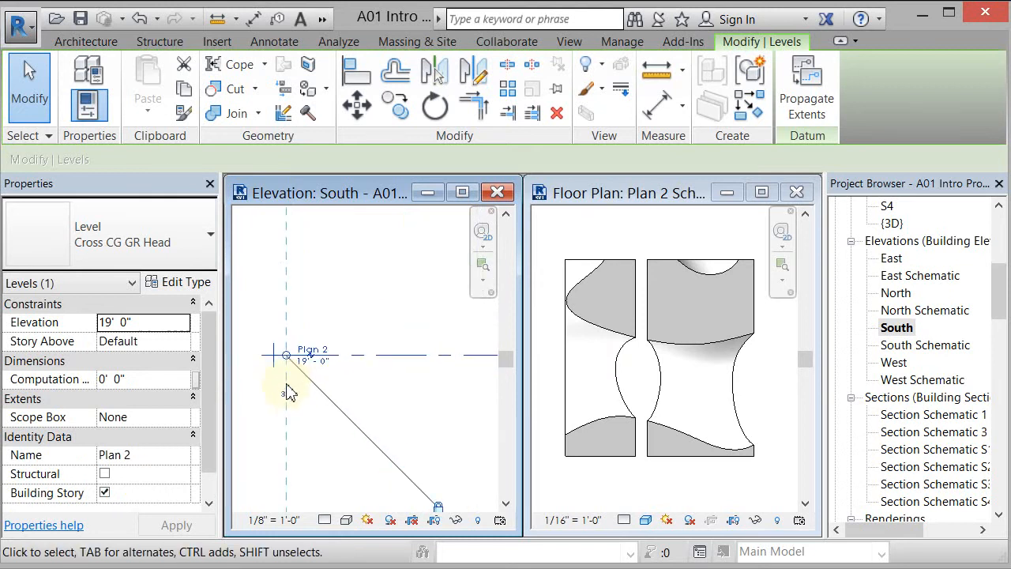
click(313, 371)
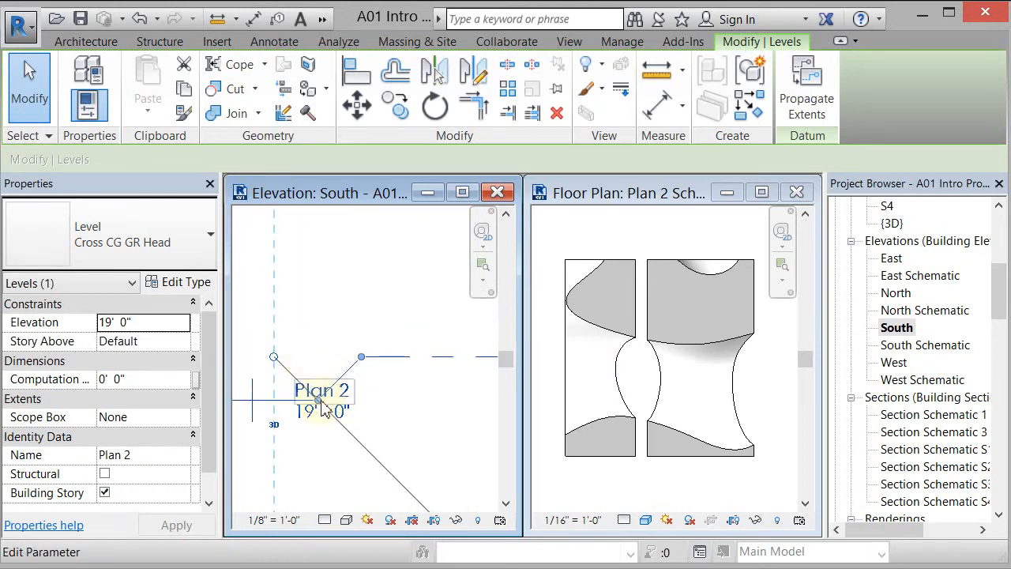
drag(318, 399, 308, 356)
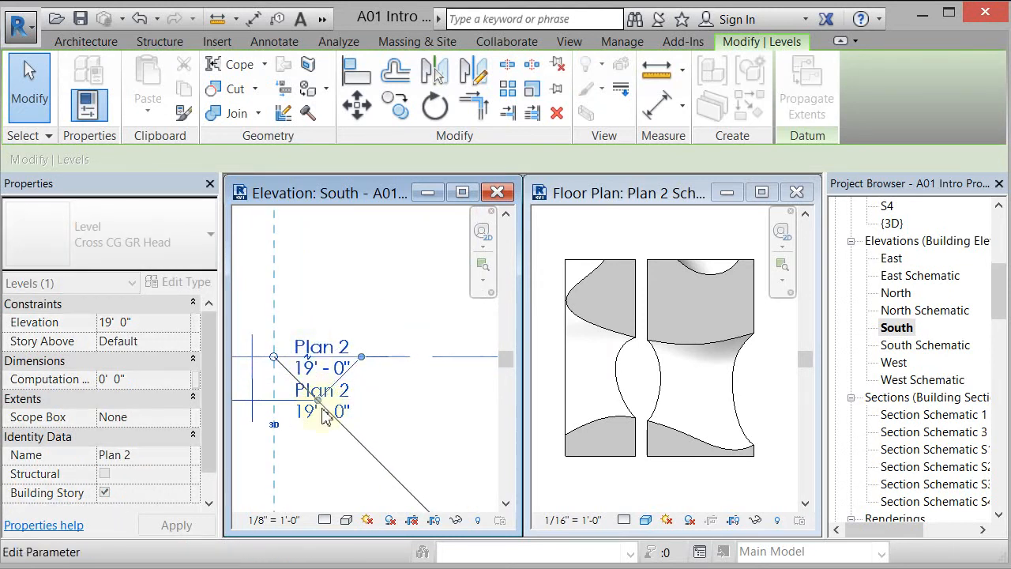
click(318, 369)
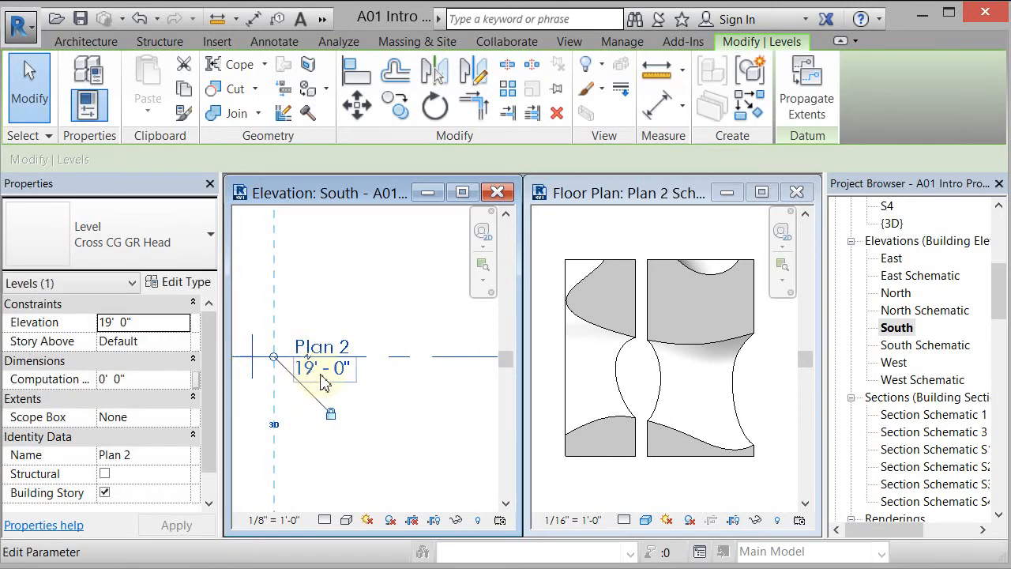
text(15)
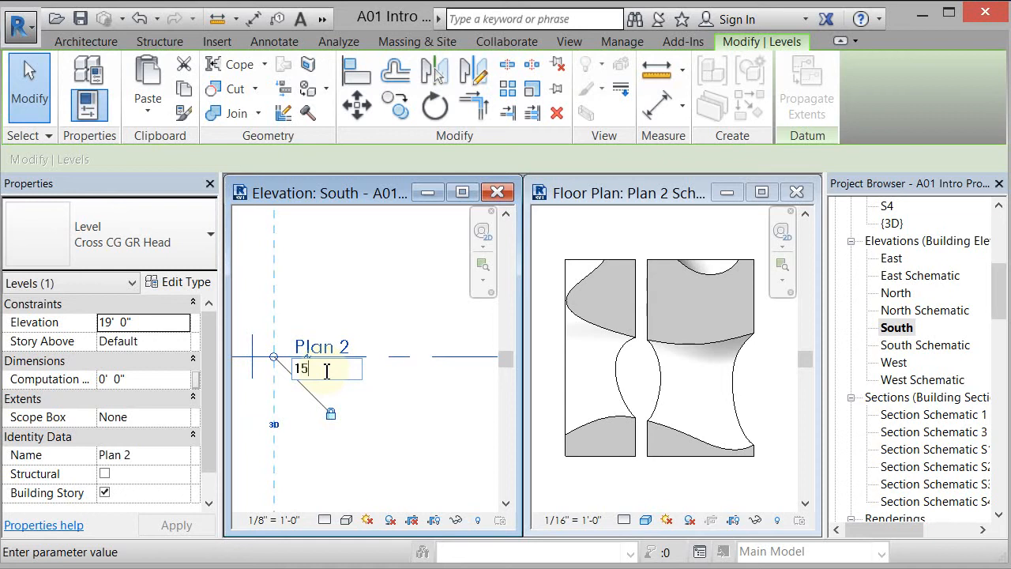
key(Return)
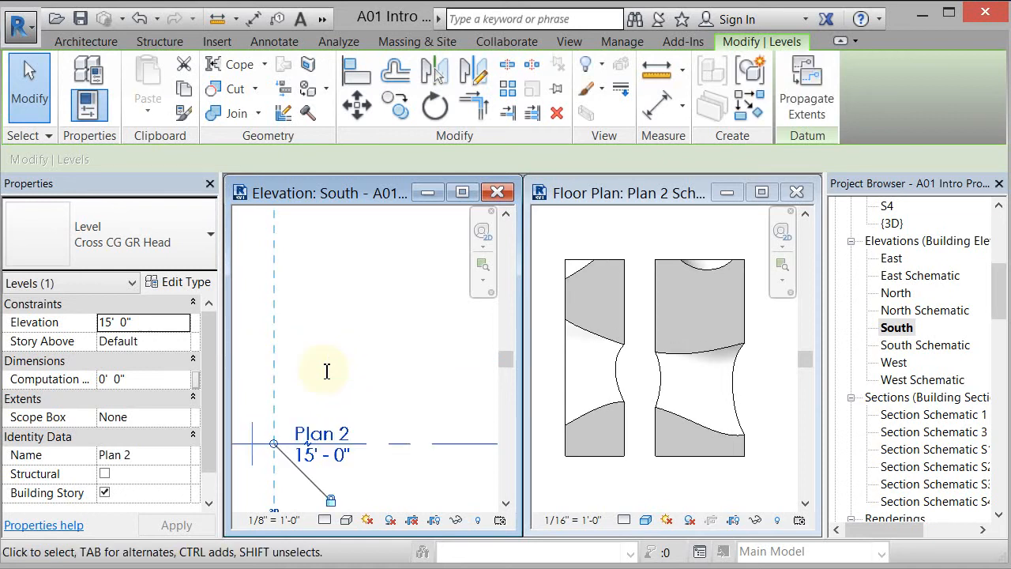
click(375, 341)
Compare the lowered Plan 2 level with the schematic plan cut, and close the South elevation
scroll(394, 320, down, 1)
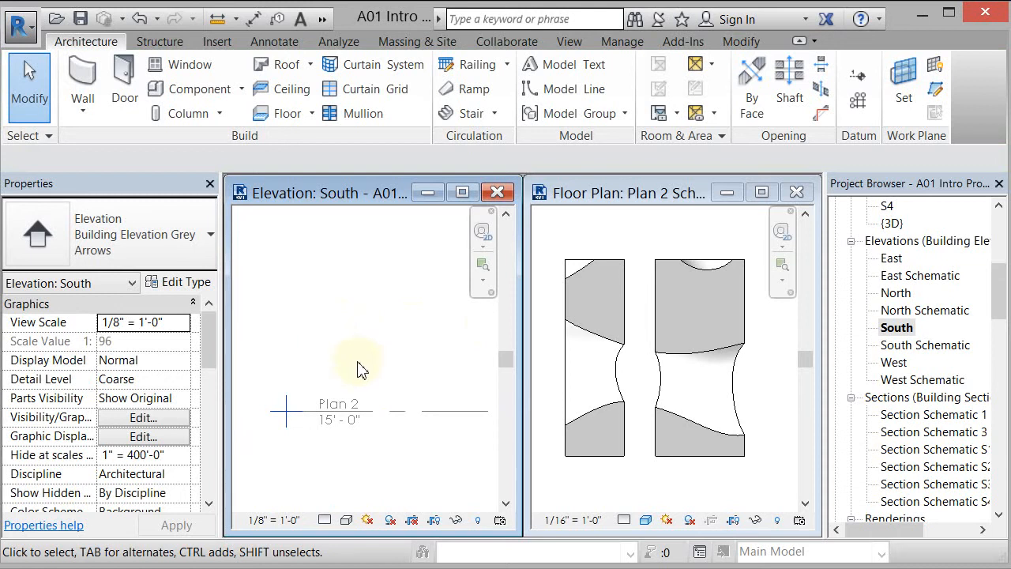
scroll(358, 369, down, 3)
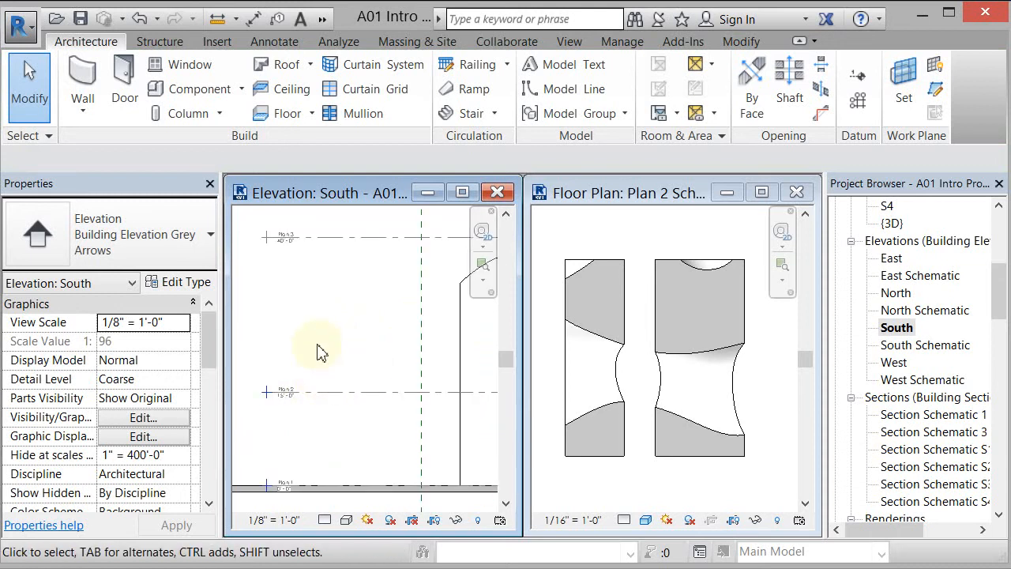
scroll(324, 356, down, 3)
middle_drag(308, 358, 260, 374)
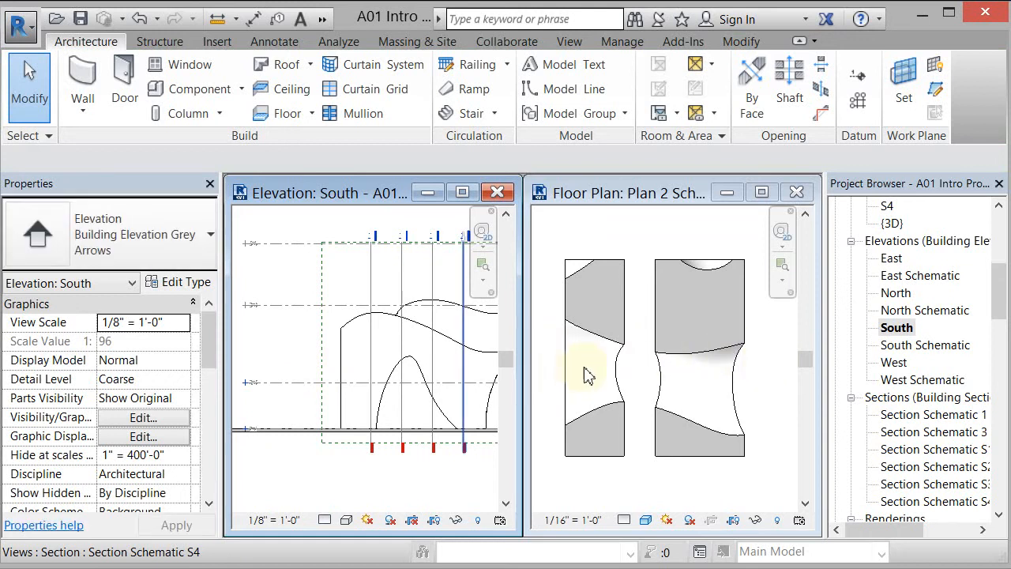
click(496, 192)
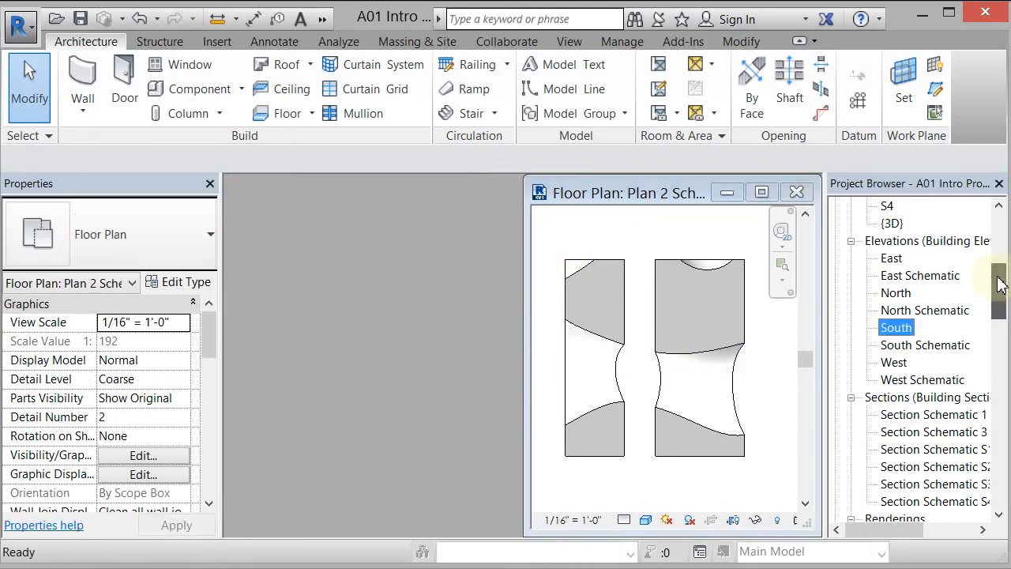
drag(1000, 284, 1000, 218)
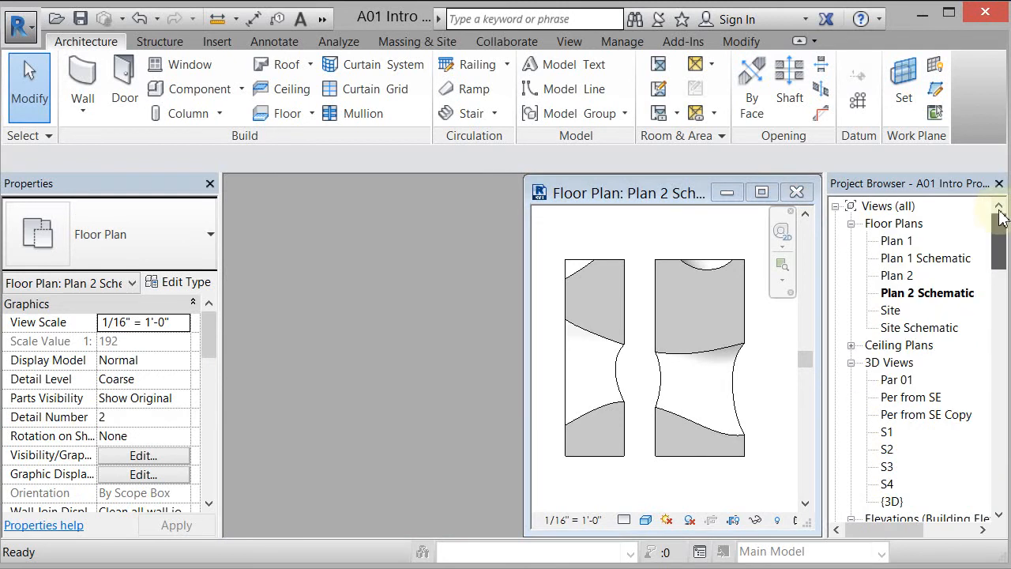
Open the Plan 2 floor plan, close the Plan 2 Schematic view, and maximize the plan around its horizontal section markers
double_click(897, 277)
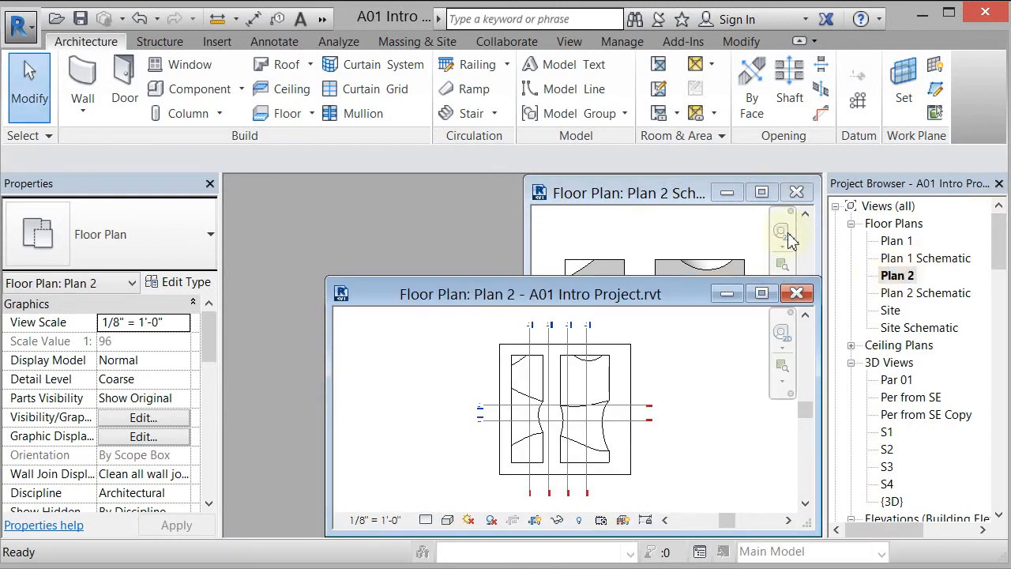
click(797, 193)
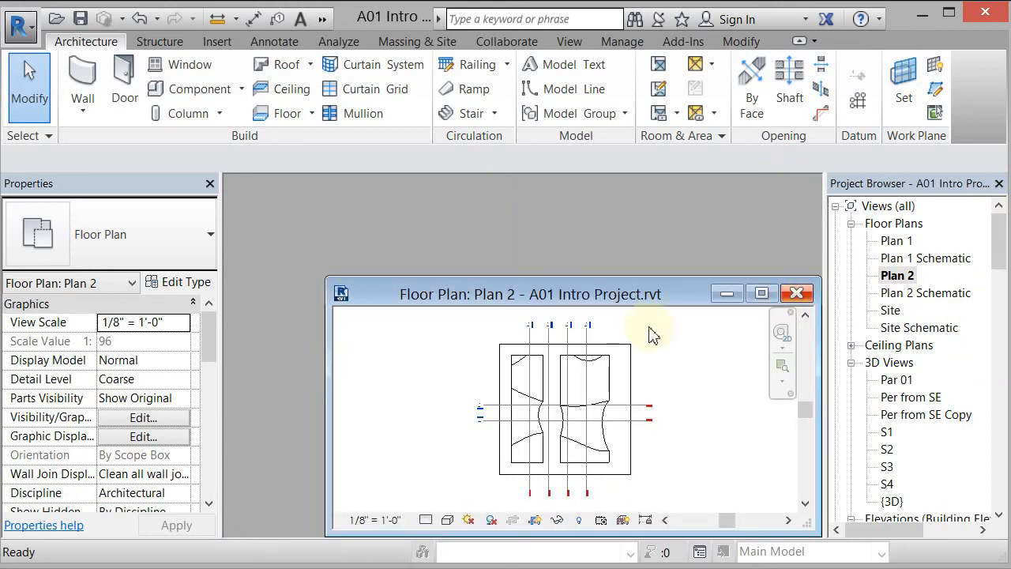
click(762, 295)
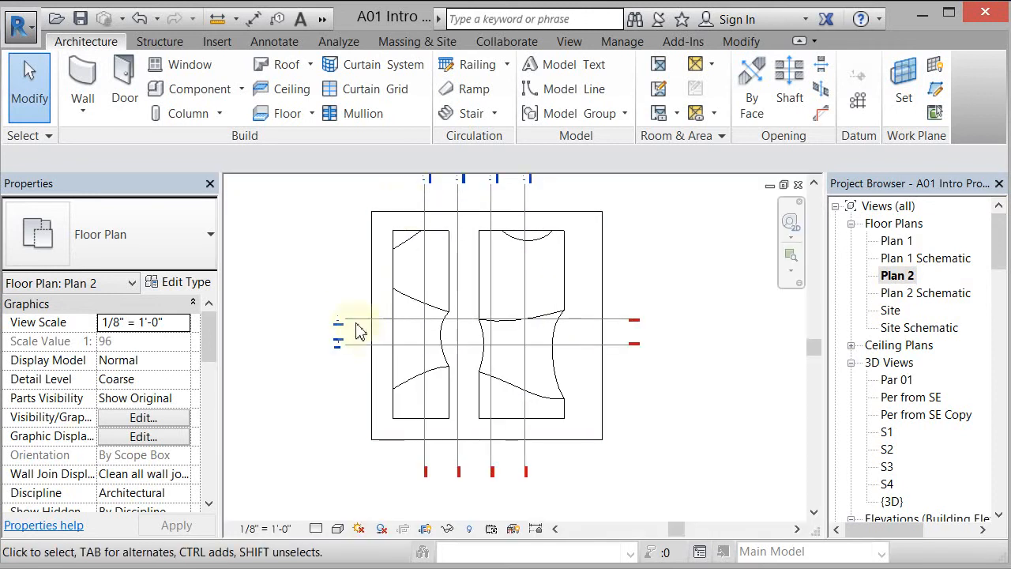
scroll(281, 309, up, 2)
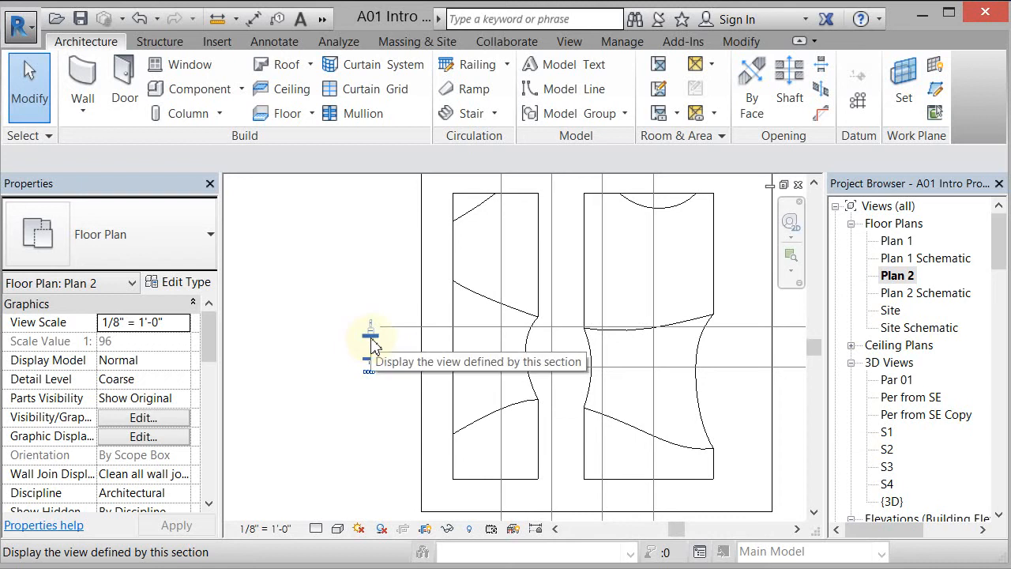
scroll(312, 312, down, 3)
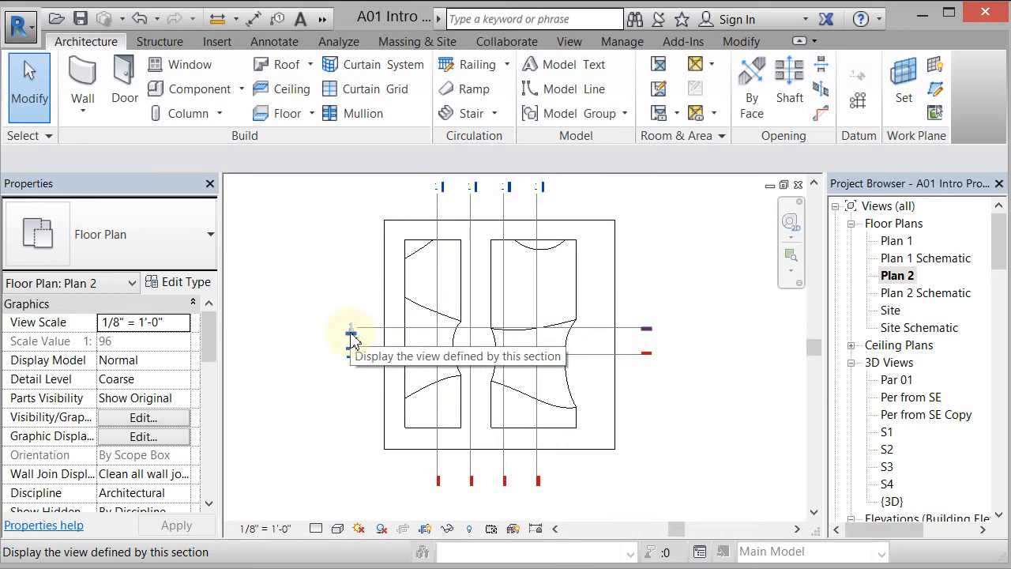
scroll(359, 343, up, 2)
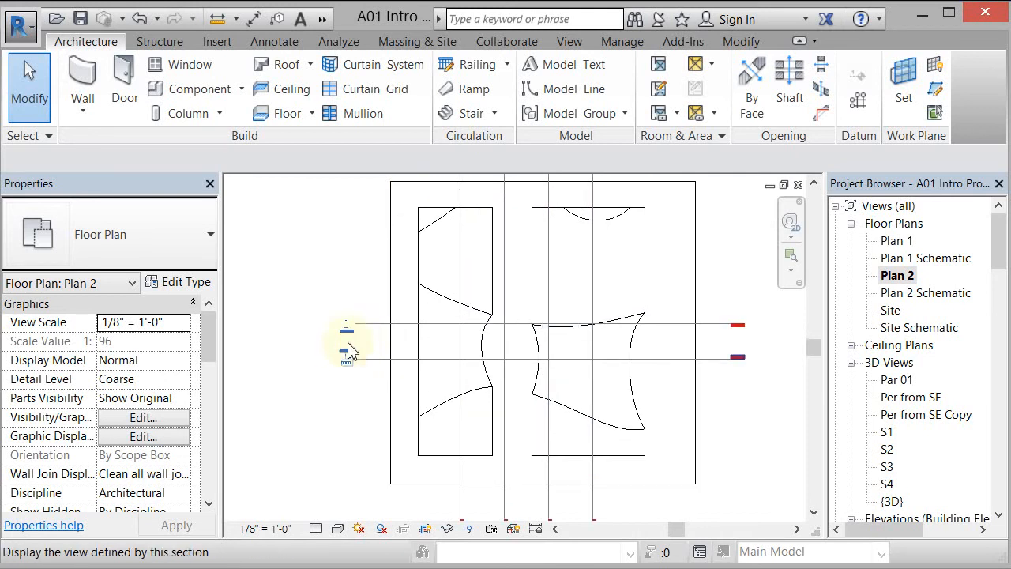
Open the section view of the upper horizontal section line and tile it beside Plan 2, fitting both views
double_click(348, 337)
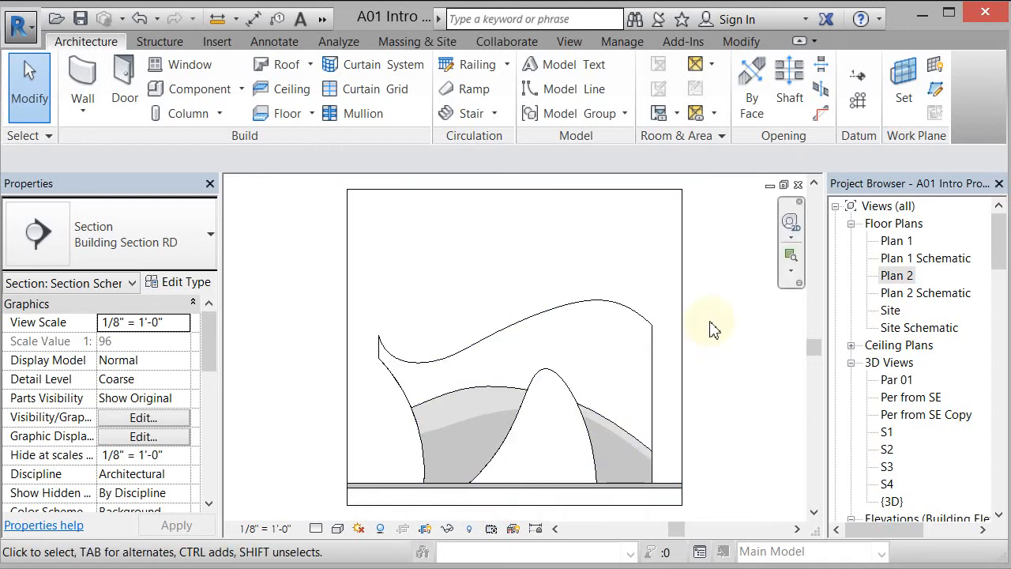
key(w)
key(t)
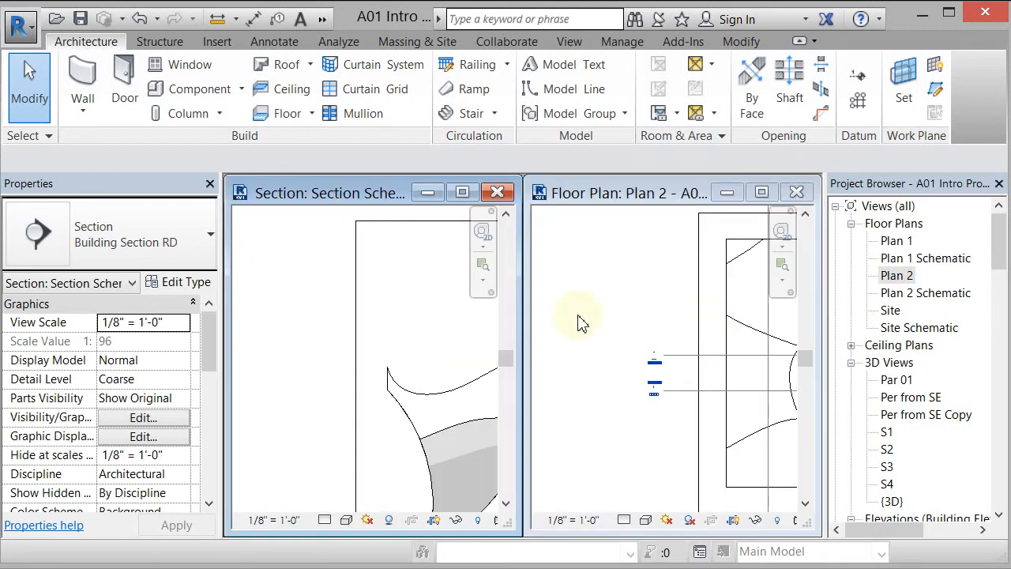
key(z)
key(a)
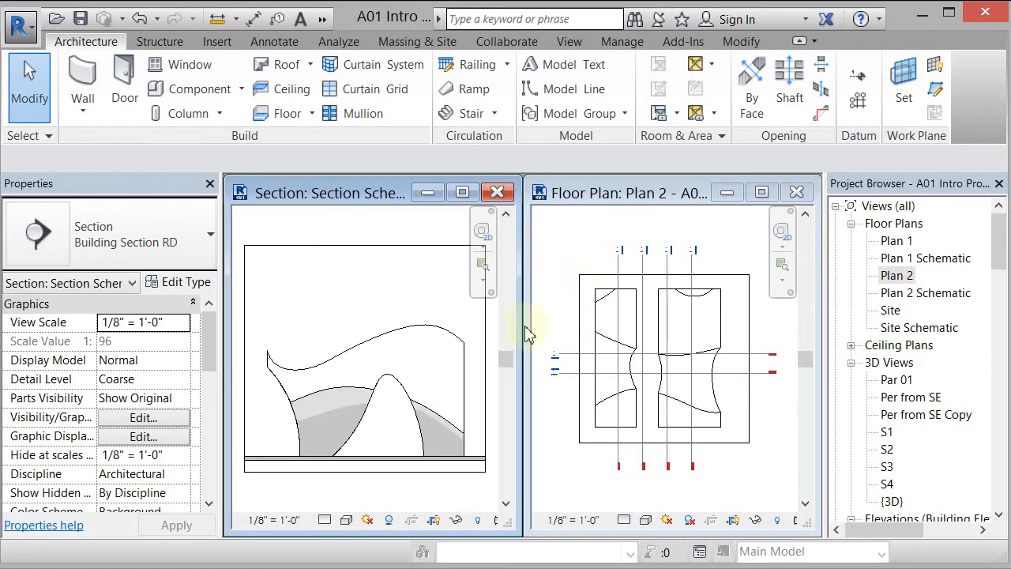
Nudge the Section Schematic 3 line slightly down in Plan 2 and back up, comparing the cut in the section view
click(552, 326)
scroll(553, 325, up, 5)
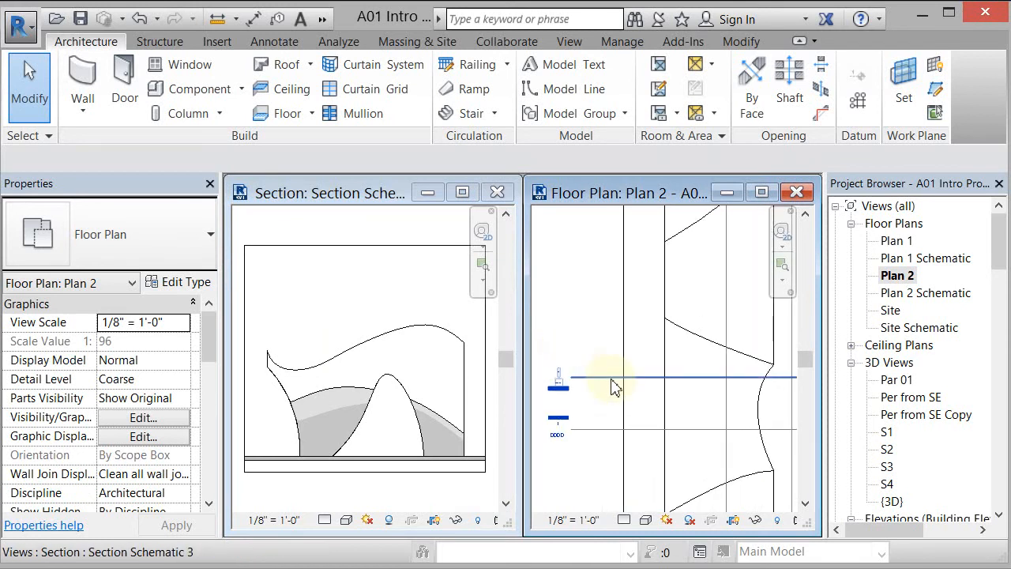
click(615, 386)
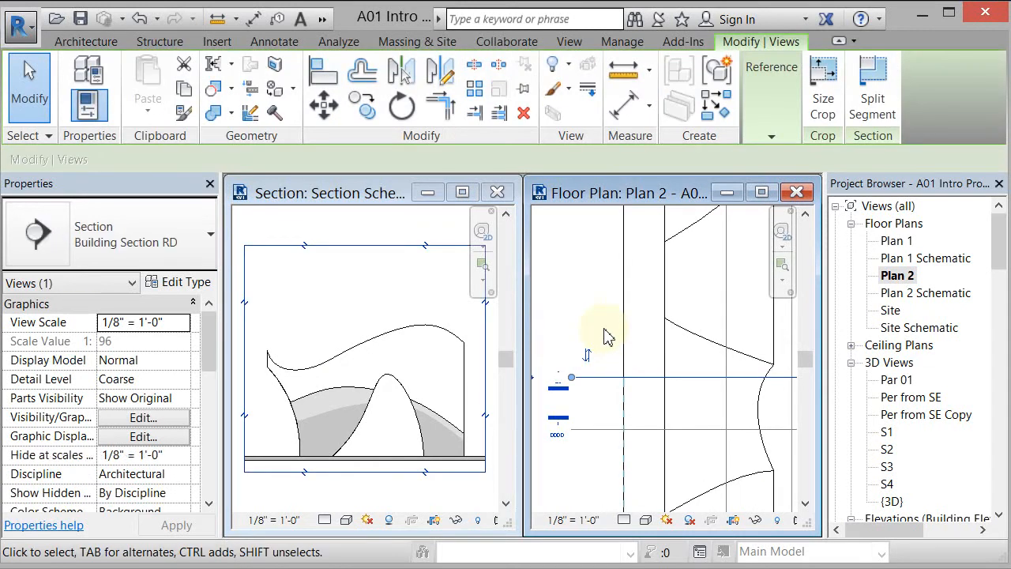
key(Down)
key(Down)
key(Down)
key(Down)
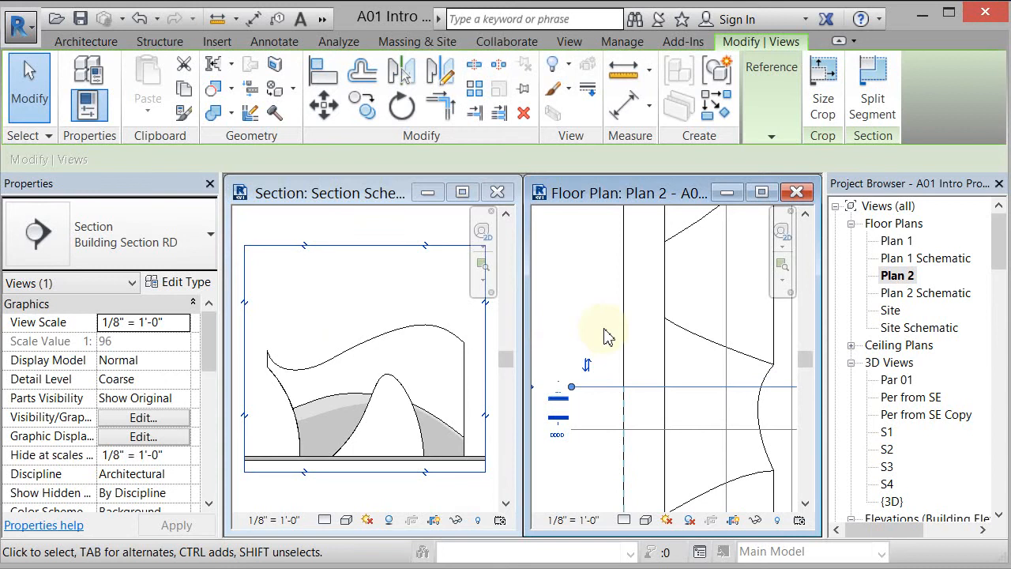
key(Up)
key(Up)
key(Up)
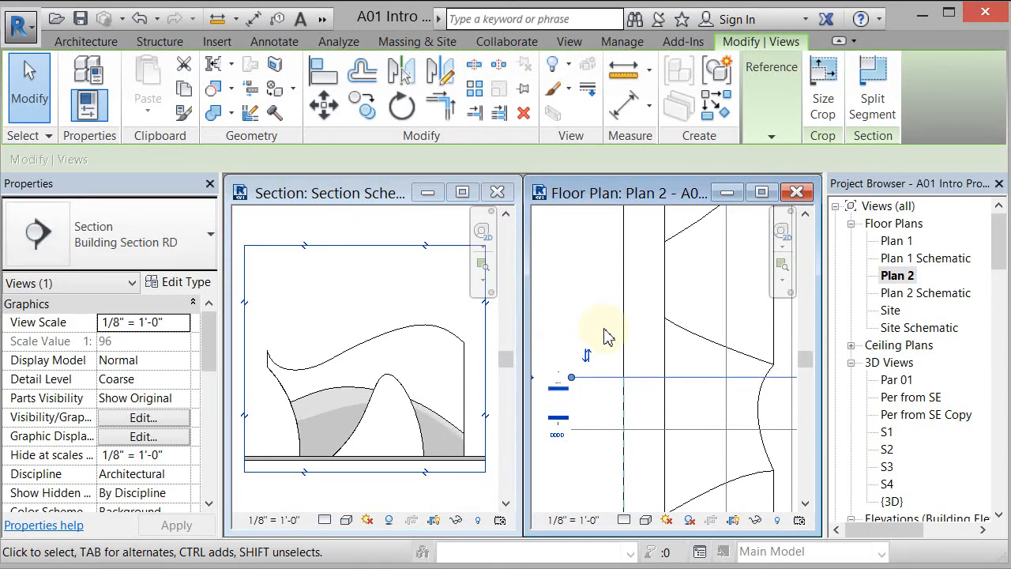
Nudge the Section Schematic 3 line farther up in Plan 2, past the corner where the two curved edges meet
key(Up)
key(Up)
key(Up)
key(Up)
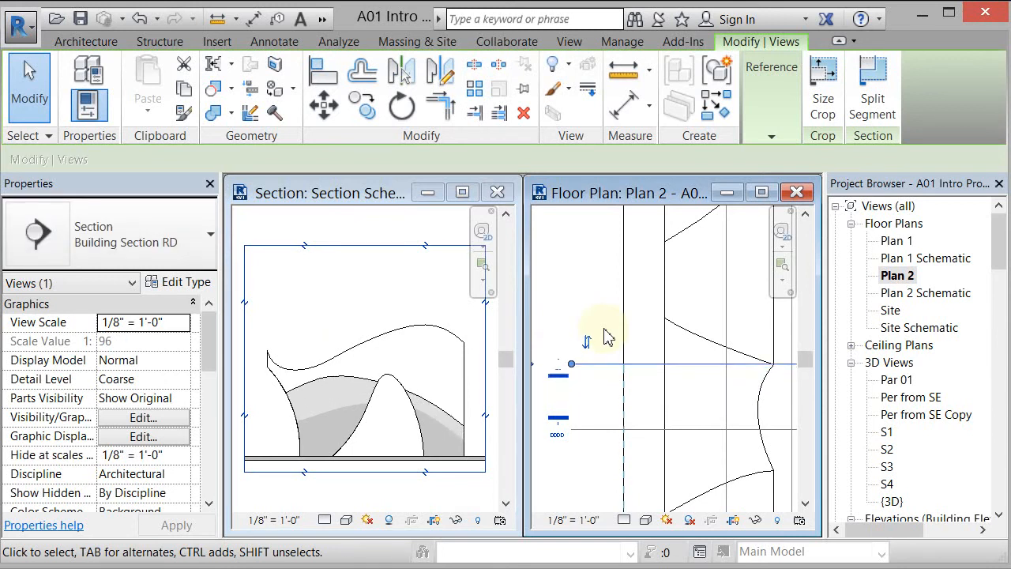
key(Up)
key(Up)
key(Up)
key(Up)
key(Up)
key(Up)
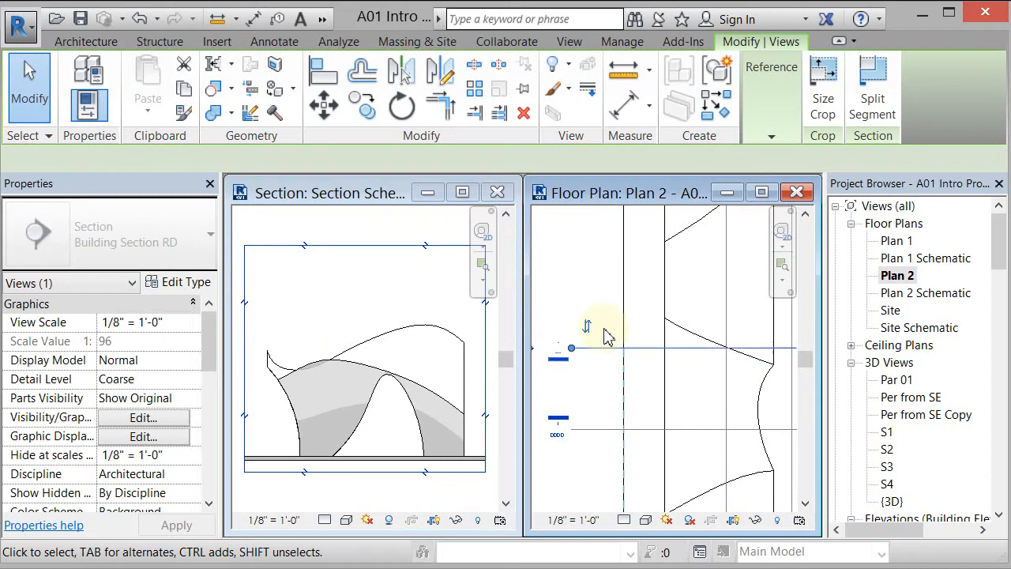
key(Up)
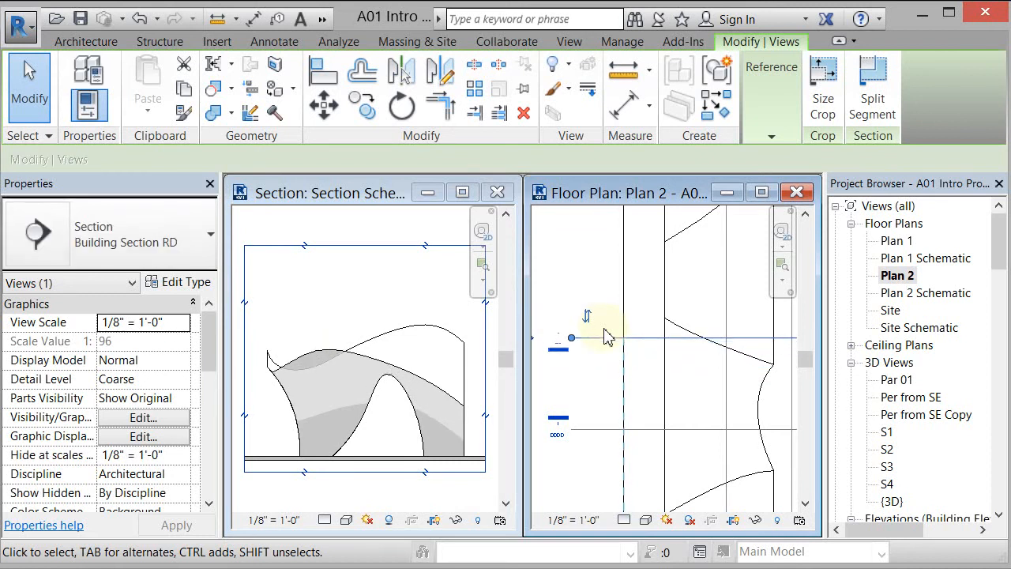
Nudge the Section Schematic 3 line back down to just below the corner of the curved edges and deselect it
key(Down)
key(Down)
key(Down)
key(Down)
key(Down)
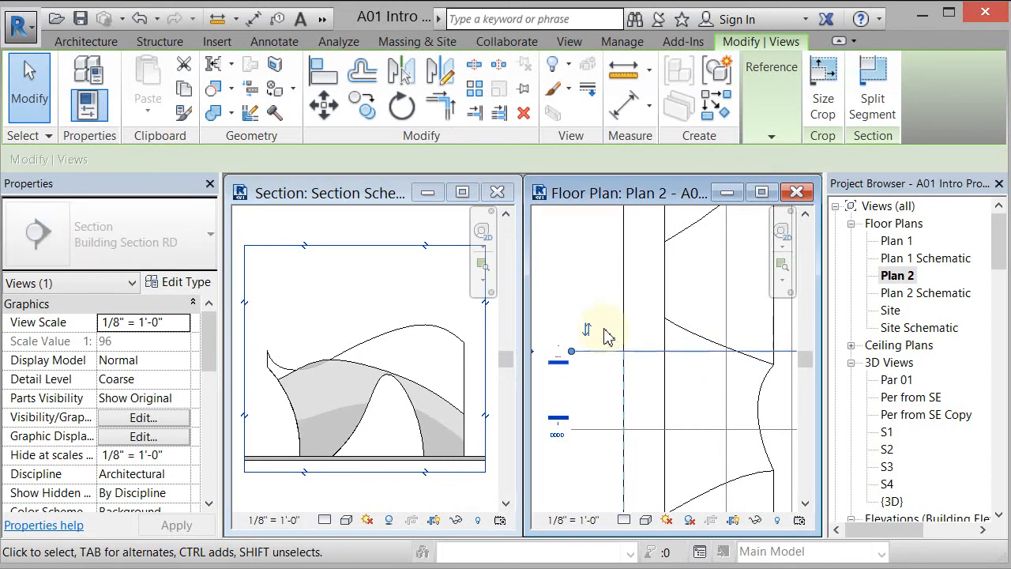
key(Down)
key(Down)
key(Down)
key(Down)
key(Down)
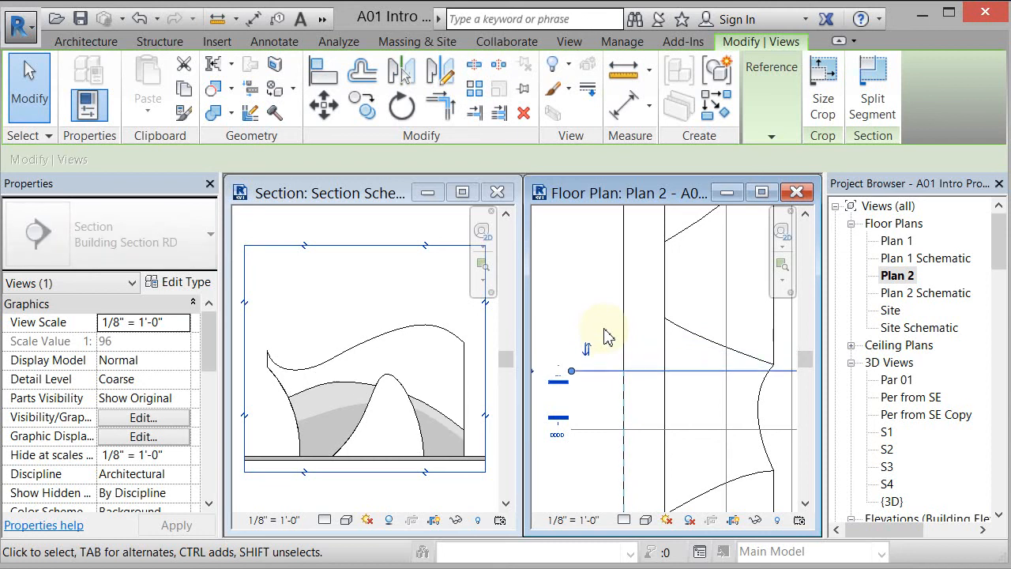
key(Down)
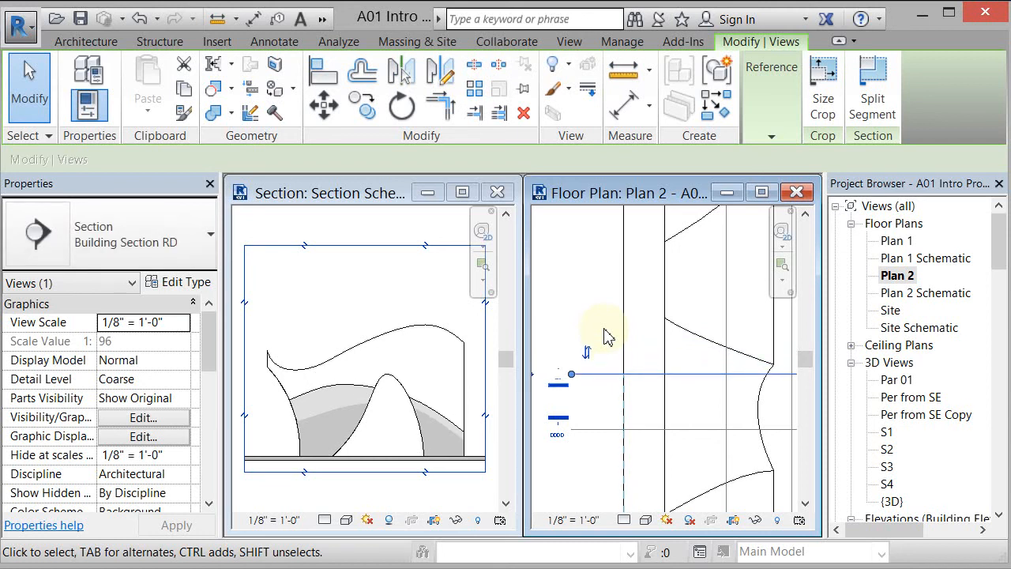
key(Escape)
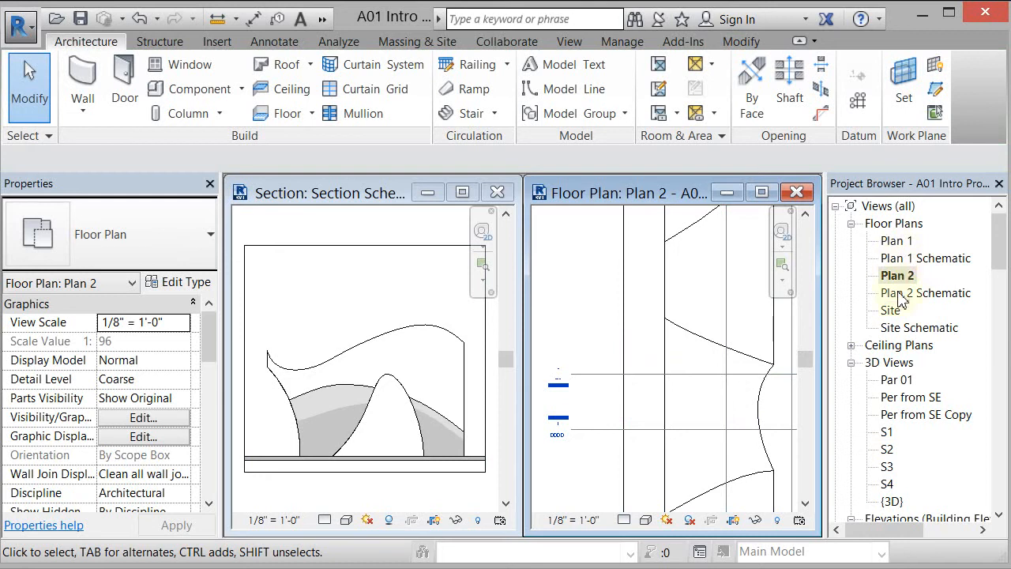
Open the 0000 - COMPOSITION sheet from the Schematic sheets and maximize it
drag(1003, 241, 1006, 270)
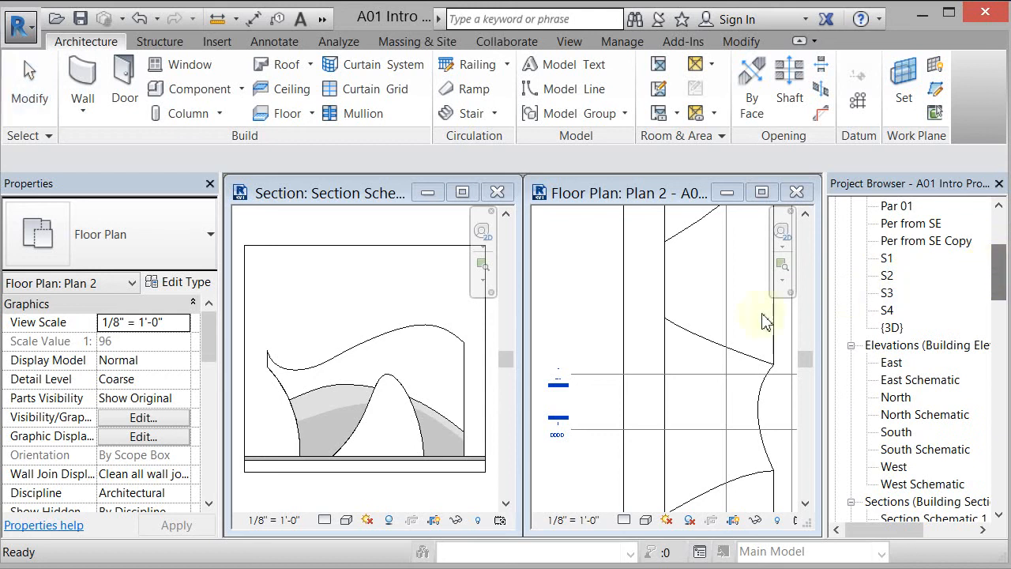
click(584, 312)
scroll(598, 305, down, 5)
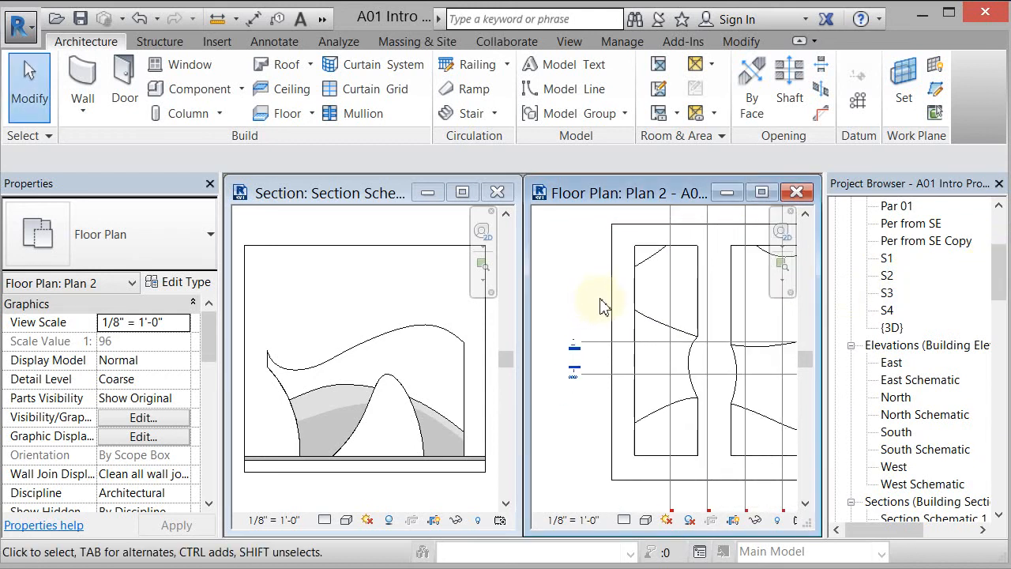
scroll(588, 414, down, 1)
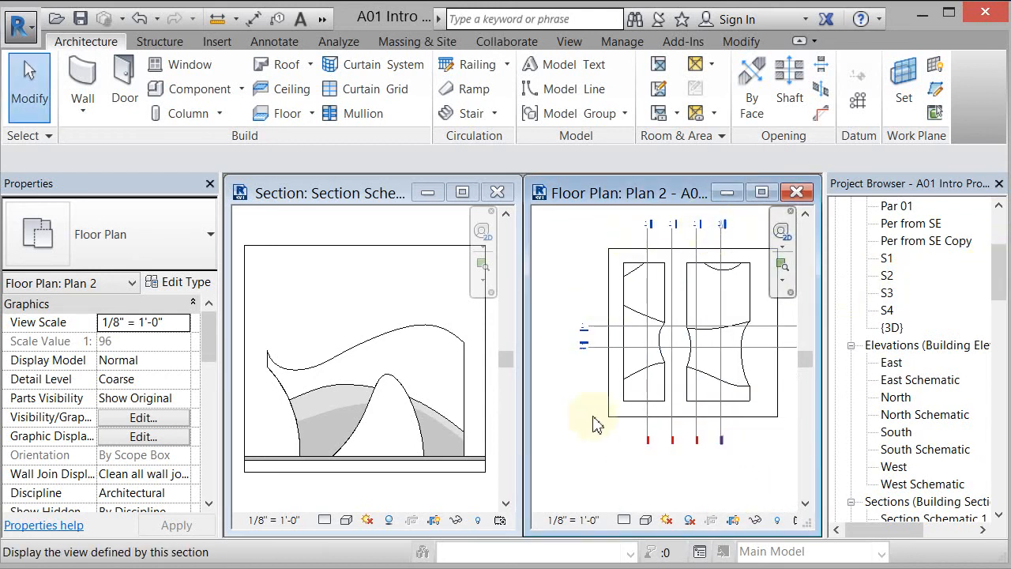
scroll(754, 225, up, 1)
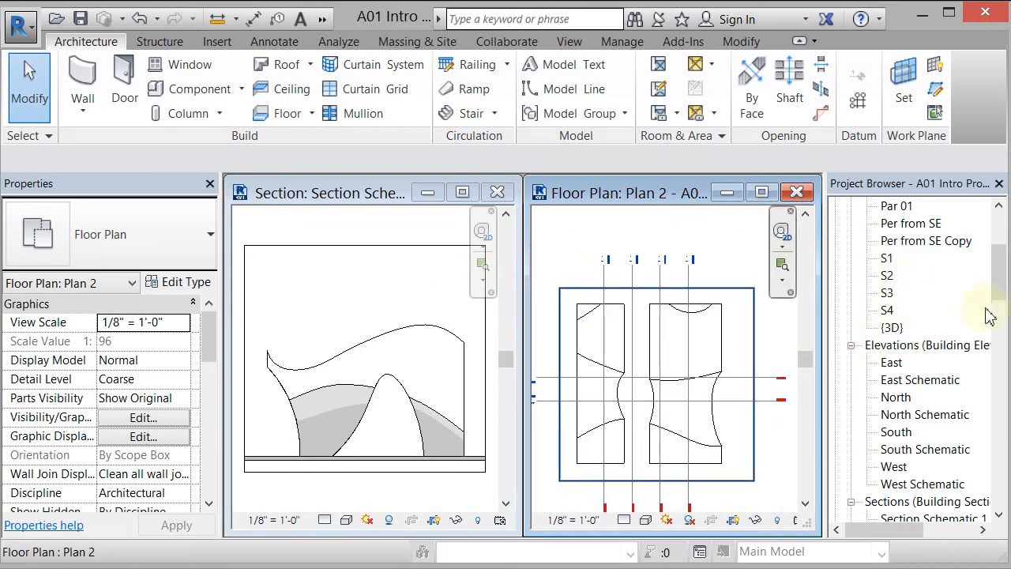
drag(1000, 279, 1006, 348)
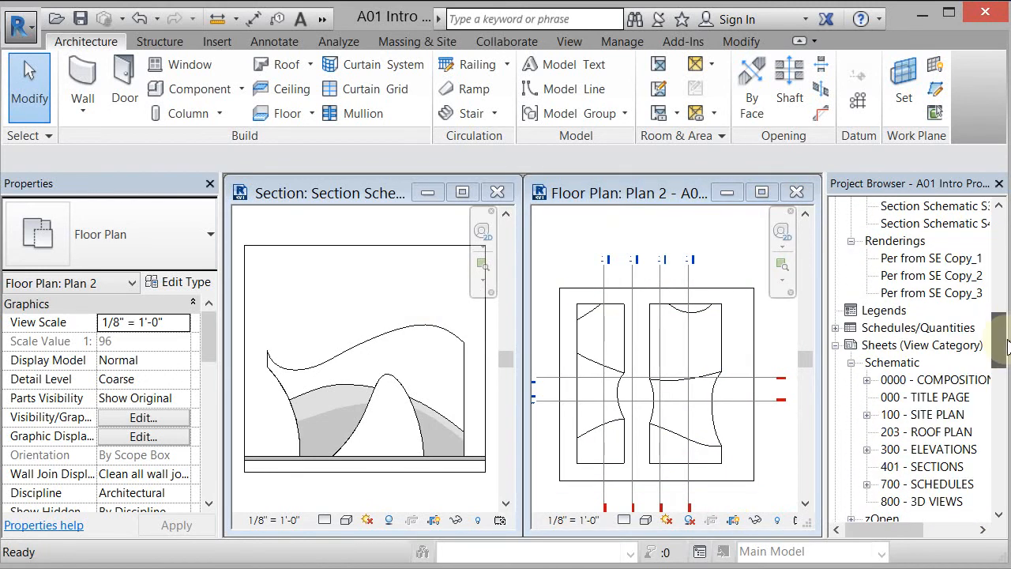
click(892, 383)
double_click(893, 383)
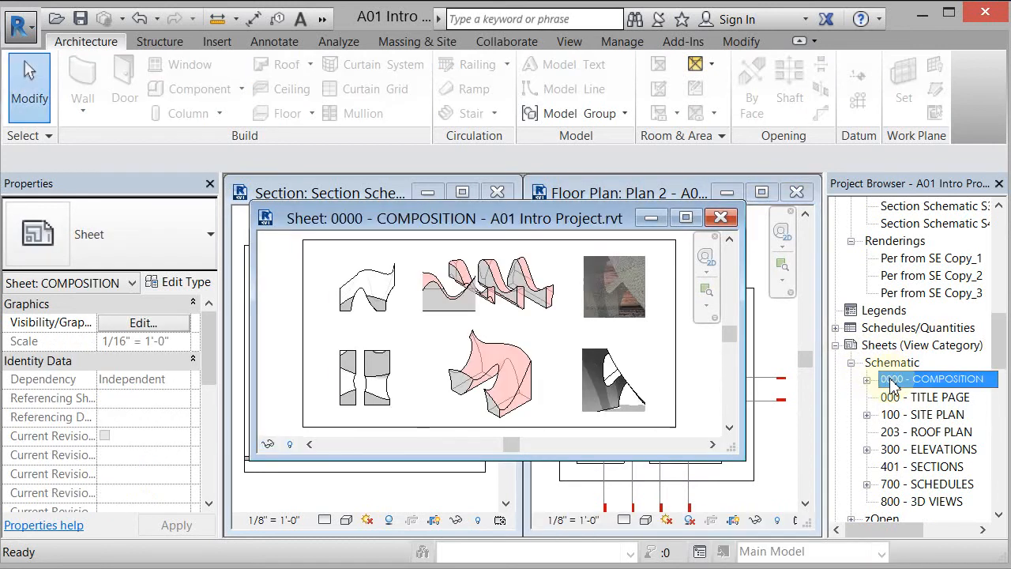
click(686, 217)
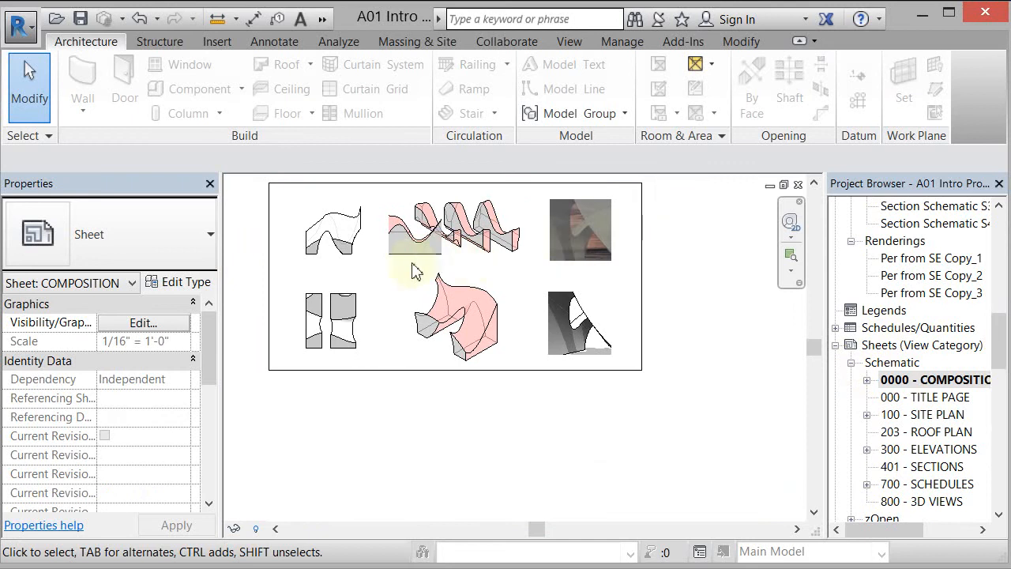
Delete the section viewport that overlaps the row of sliced 3D views on the composition sheet
scroll(280, 194, up, 2)
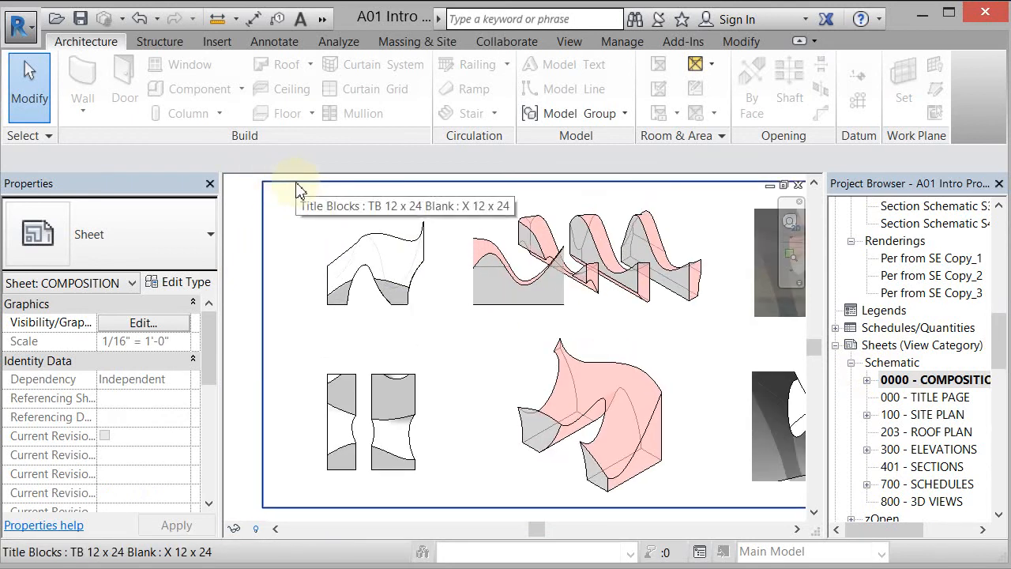
click(505, 300)
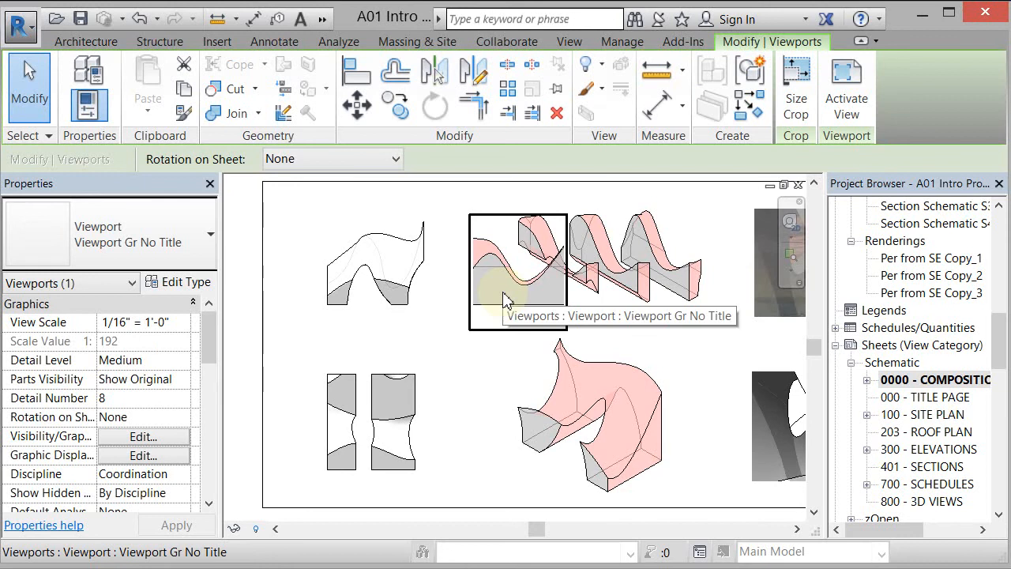
key(Delete)
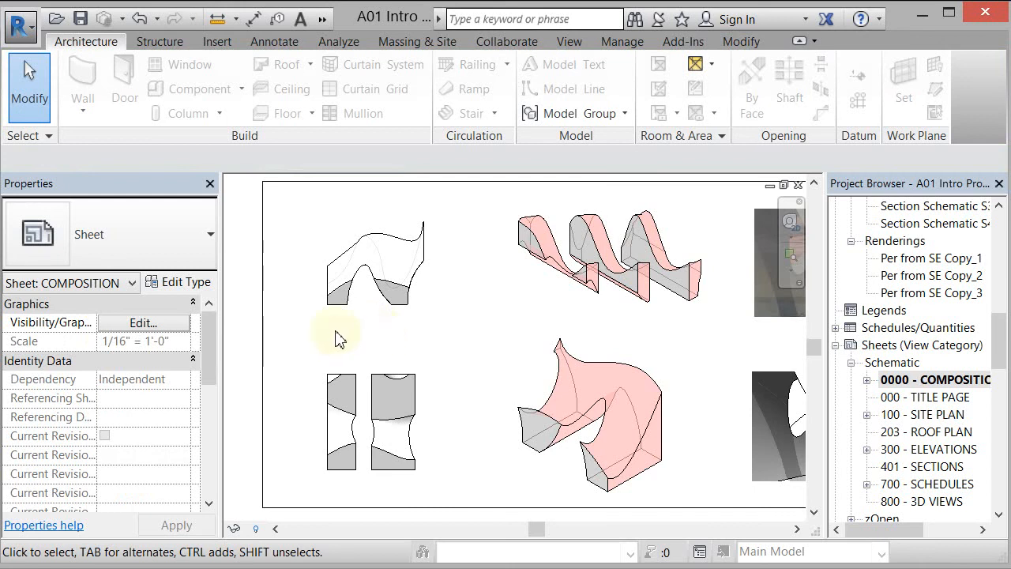
scroll(336, 338, down, 1)
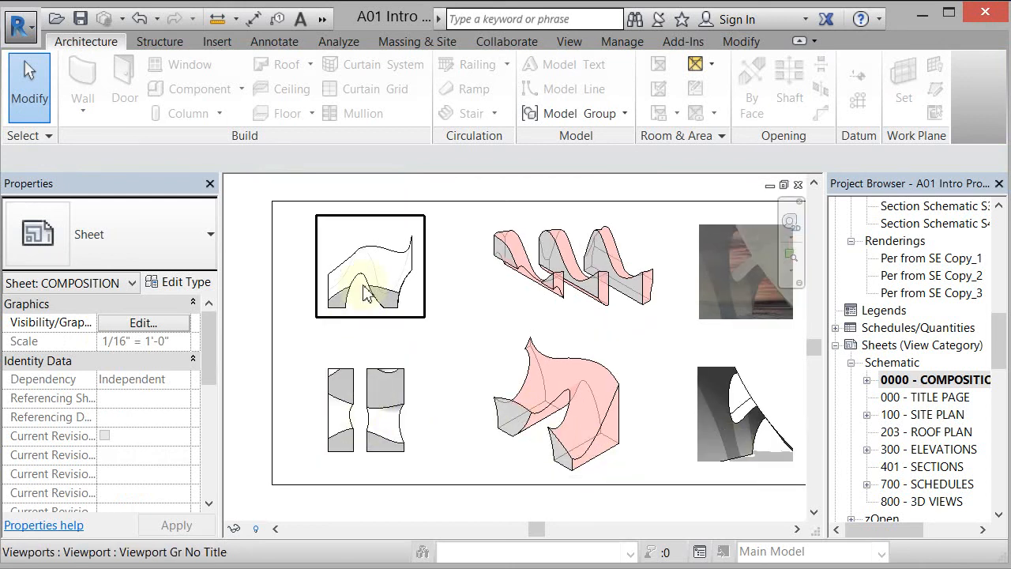
scroll(742, 281, up, 2)
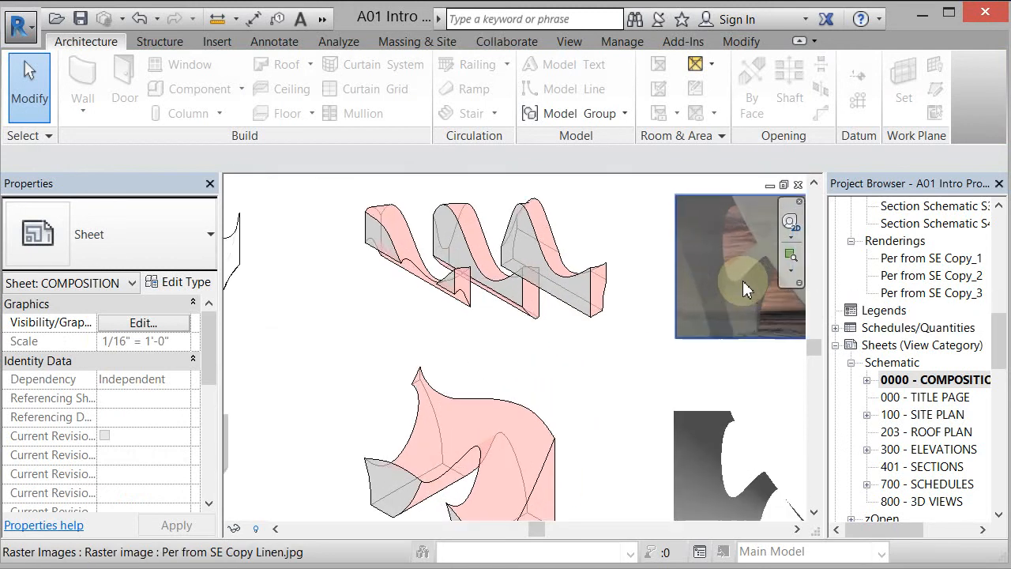
scroll(745, 274, down, 2)
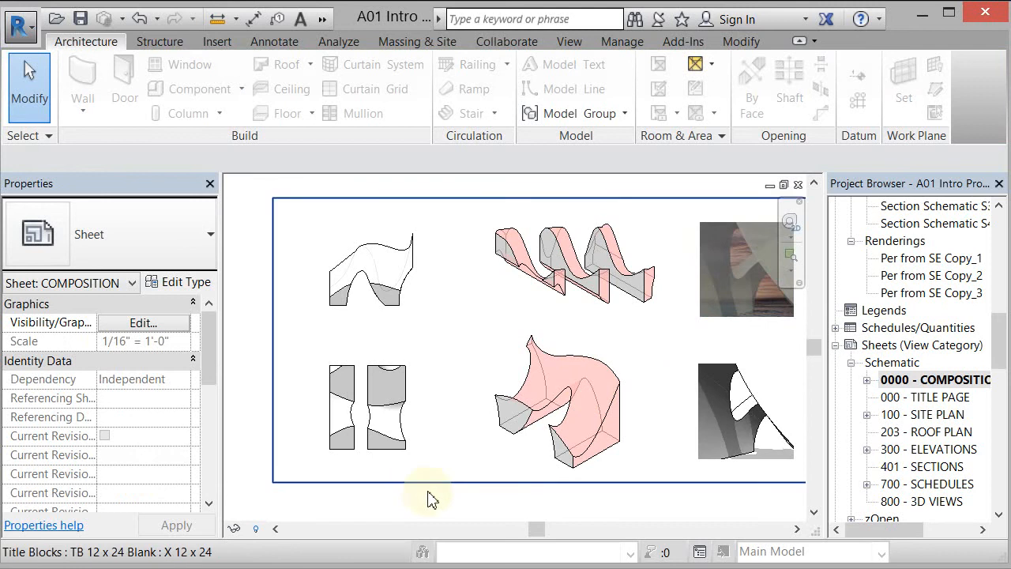
middle_drag(451, 504, 435, 513)
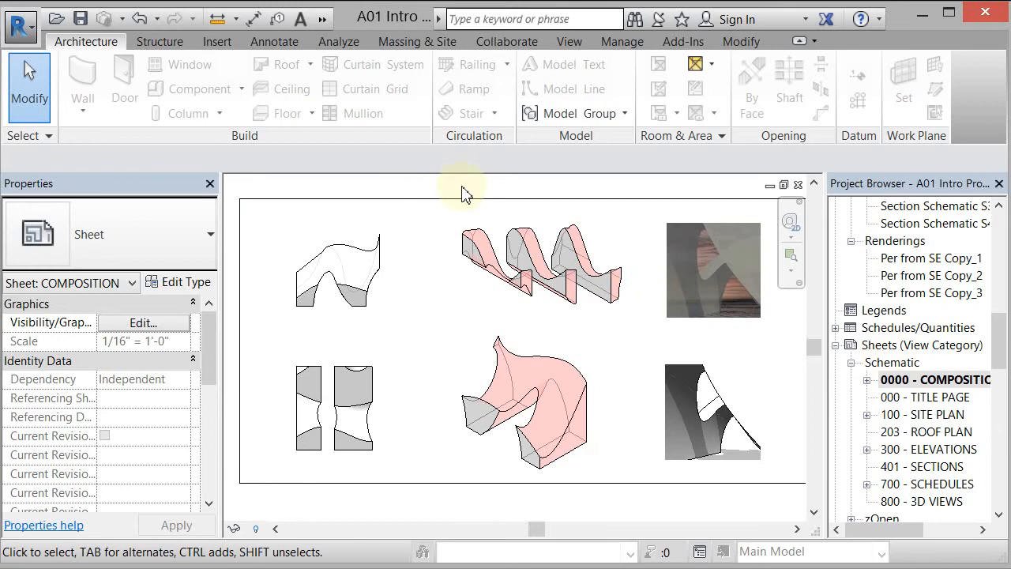
Reload the linked Curved.sat CAD file from Curved updated.sat
click(217, 41)
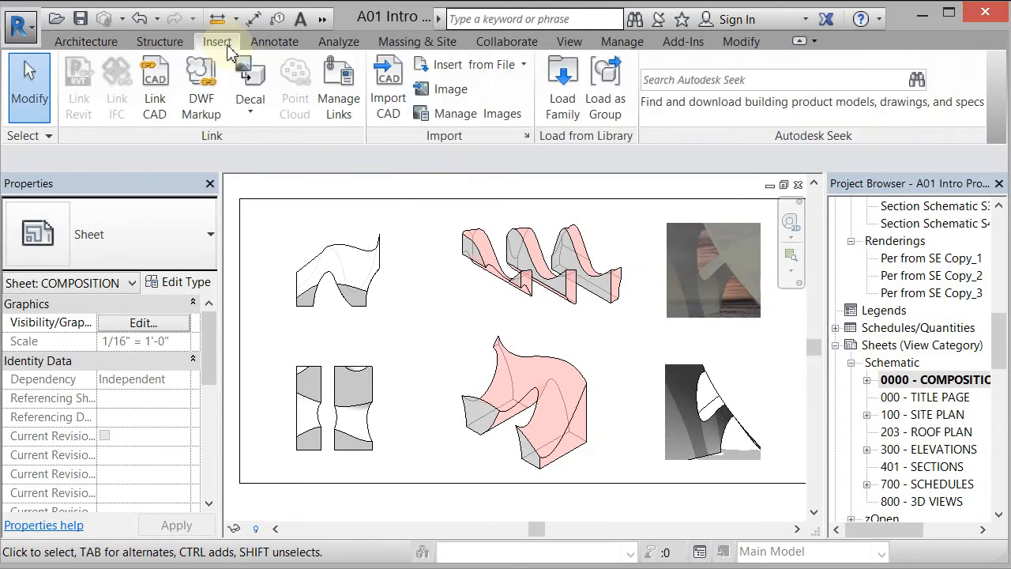
click(341, 106)
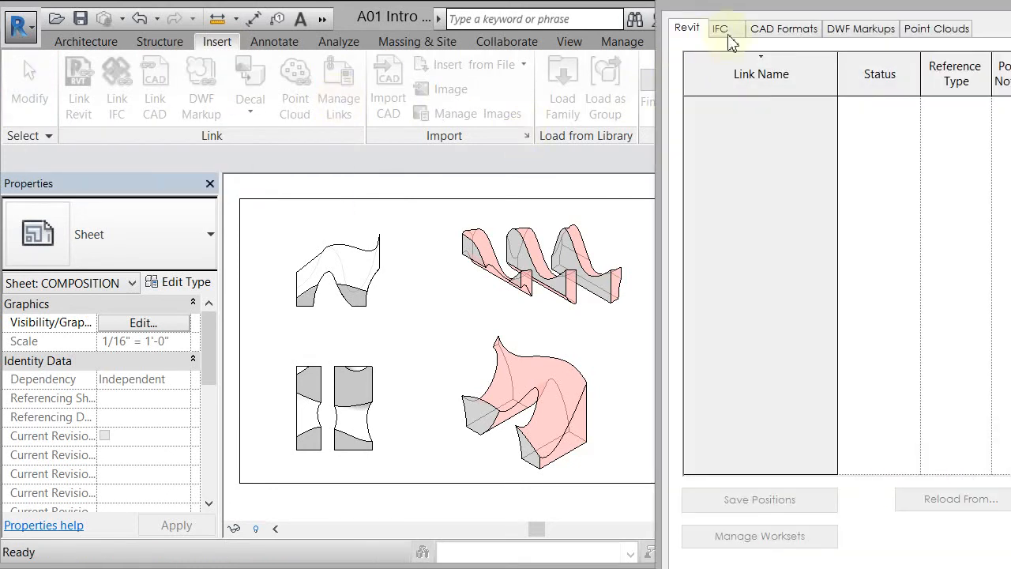
click(796, 30)
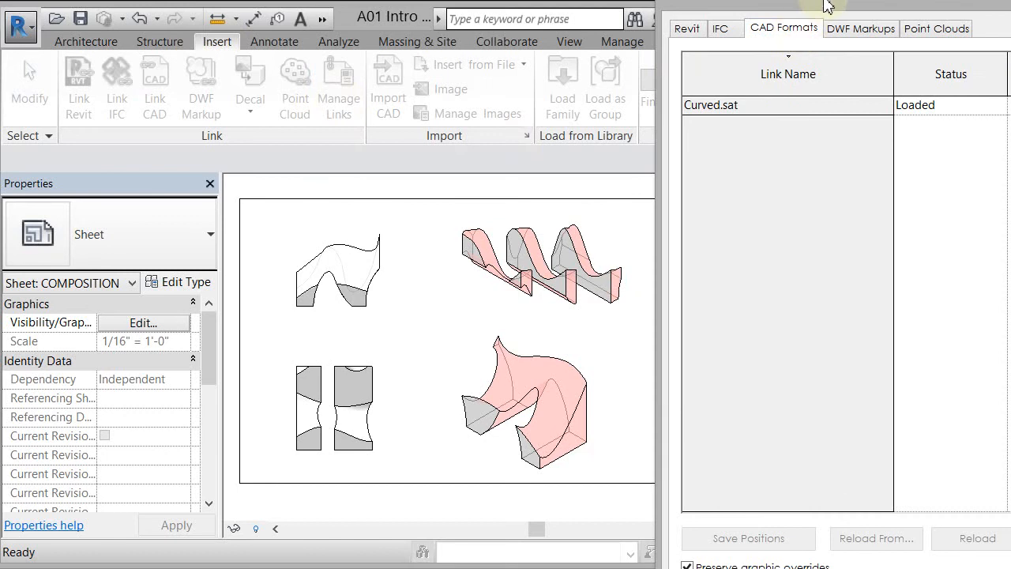
drag(827, 7, 792, 23)
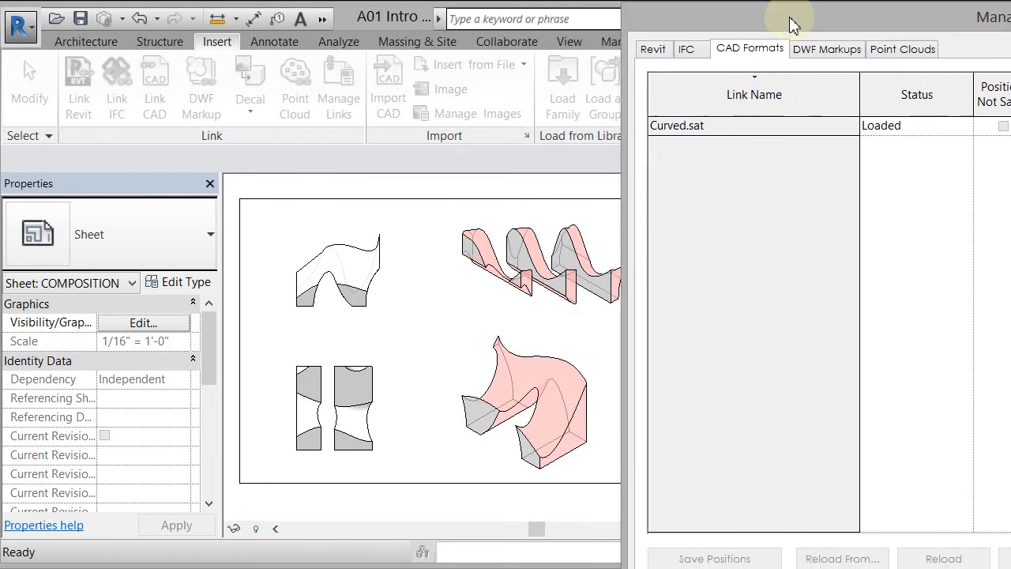
click(728, 129)
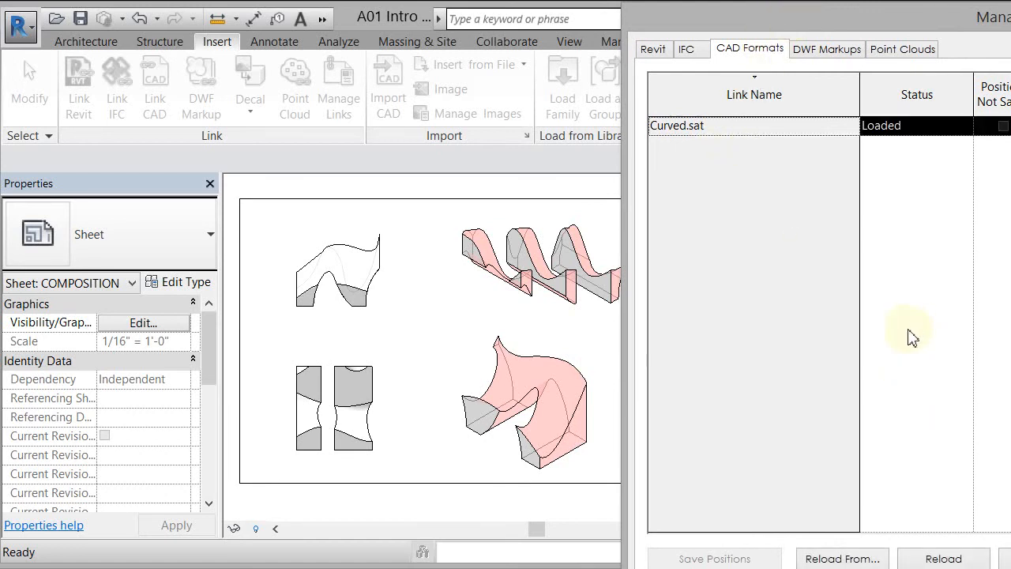
click(842, 559)
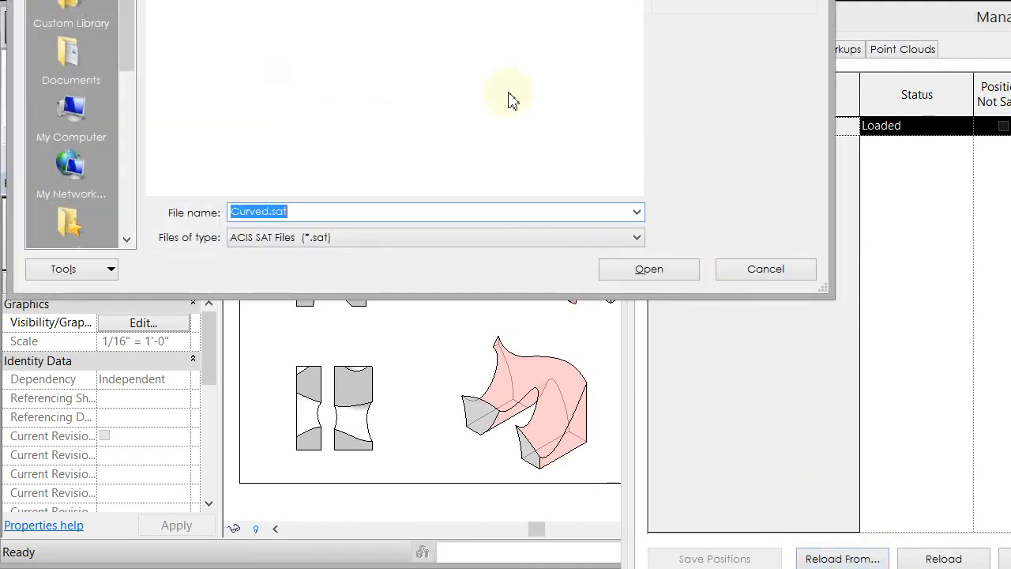
text(Curved updated.sat)
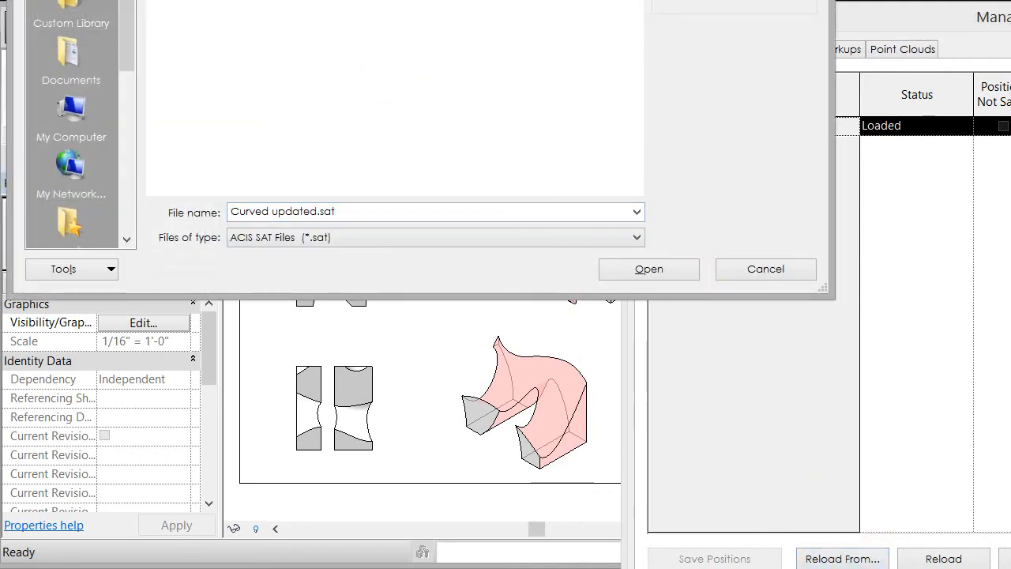
click(652, 271)
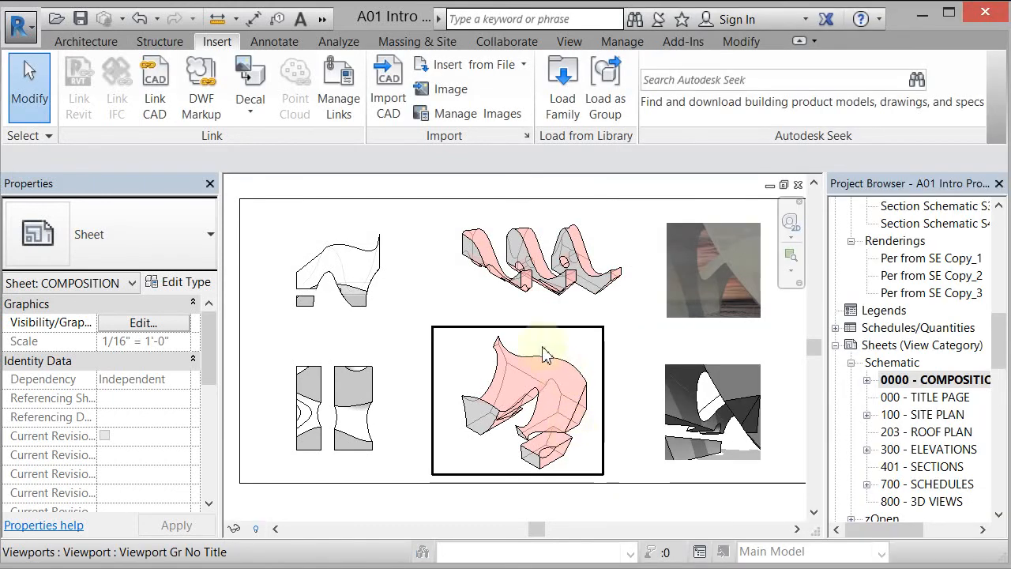
Examine the row of sliced 3D views on the composition sheet for the updated geometry
click(439, 283)
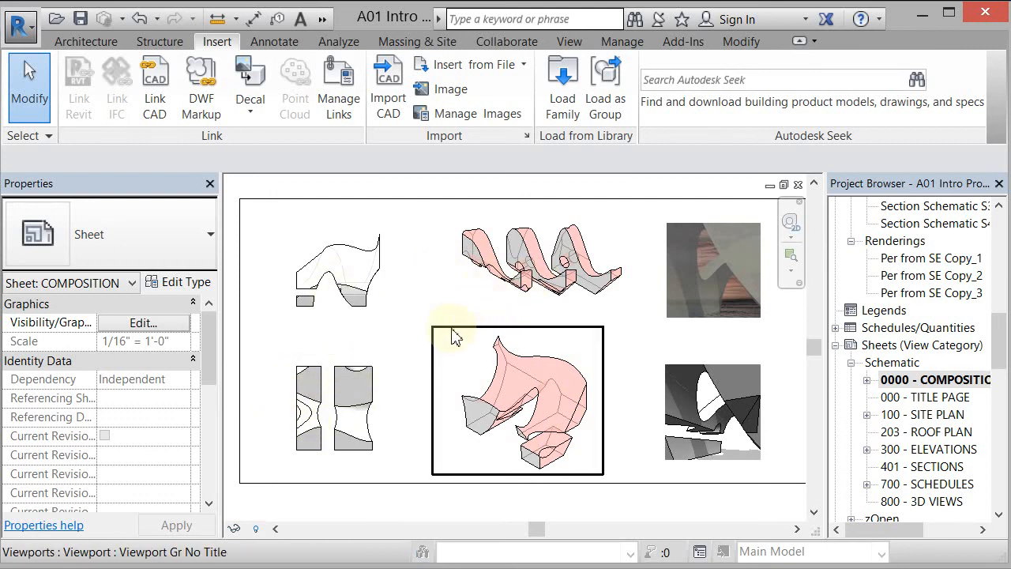
scroll(458, 269, up, 5)
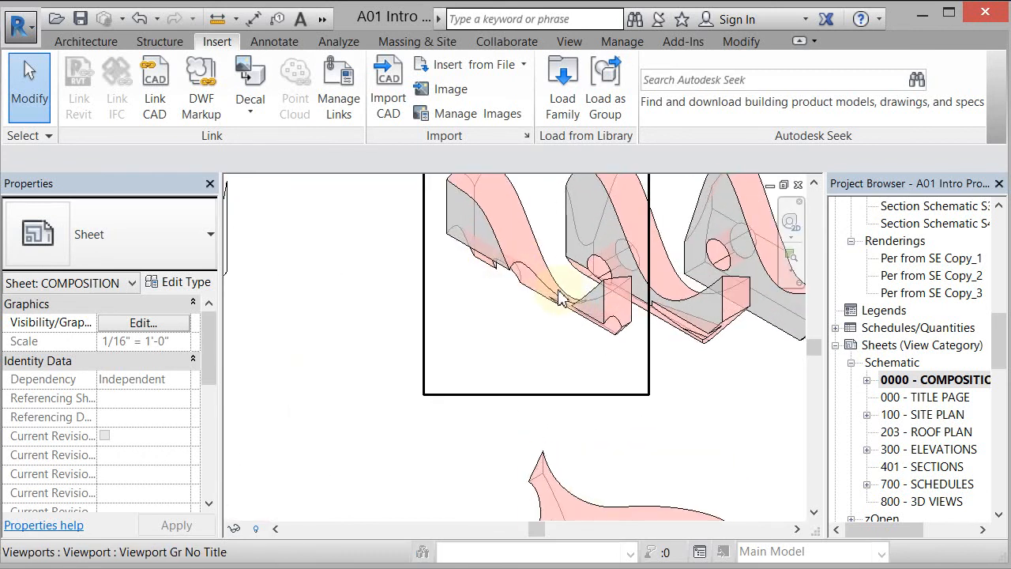
scroll(562, 296, down, 1)
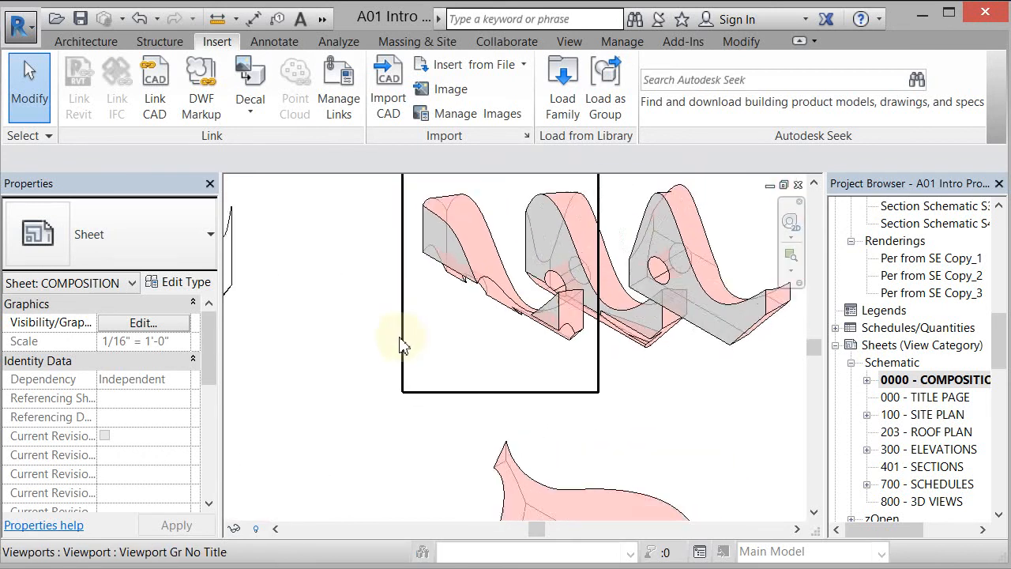
scroll(401, 345, down, 2)
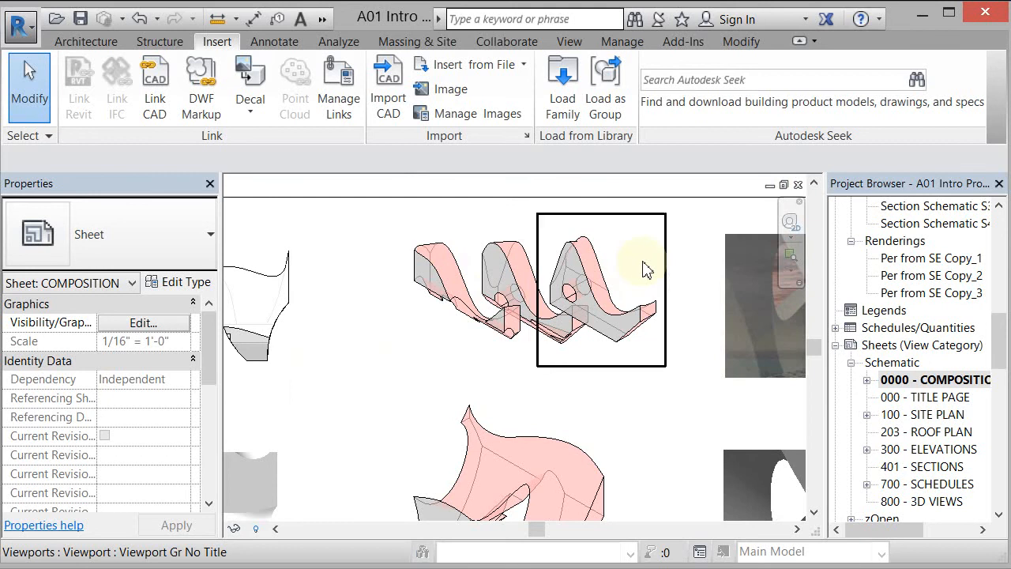
Open the default 3D view, frame the updated model and turn off its shadows
click(322, 18)
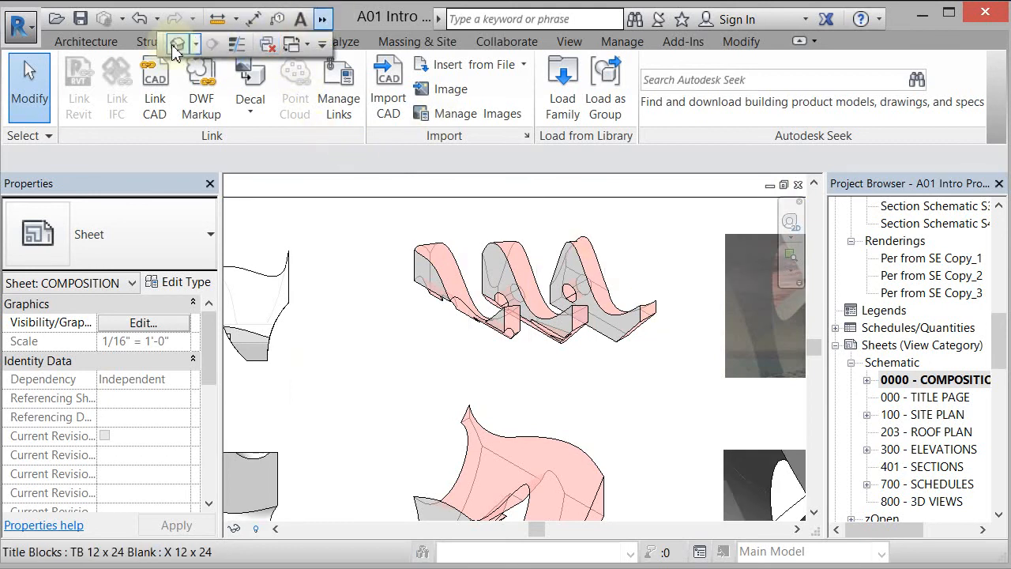
click(177, 45)
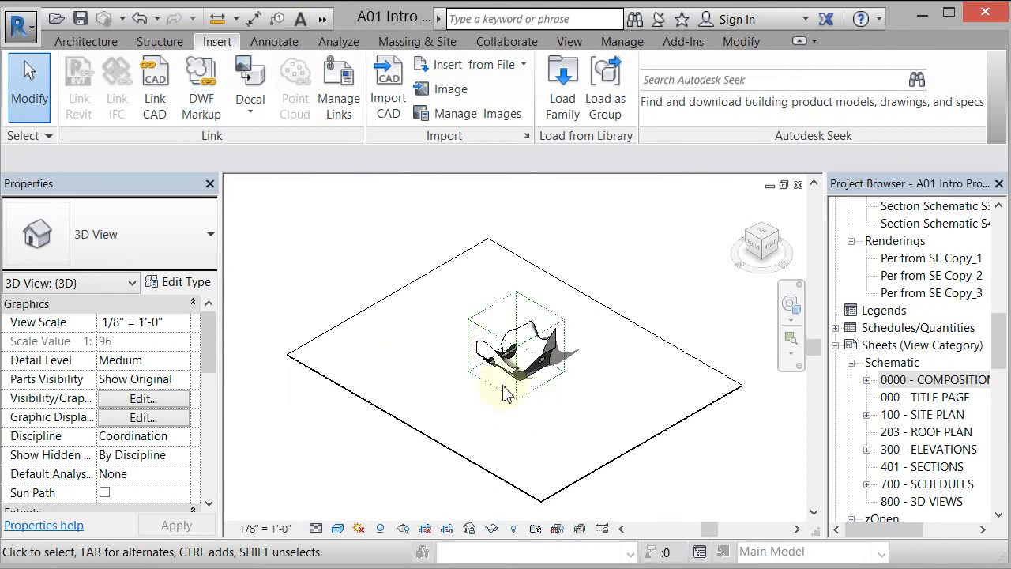
scroll(505, 395, up, 5)
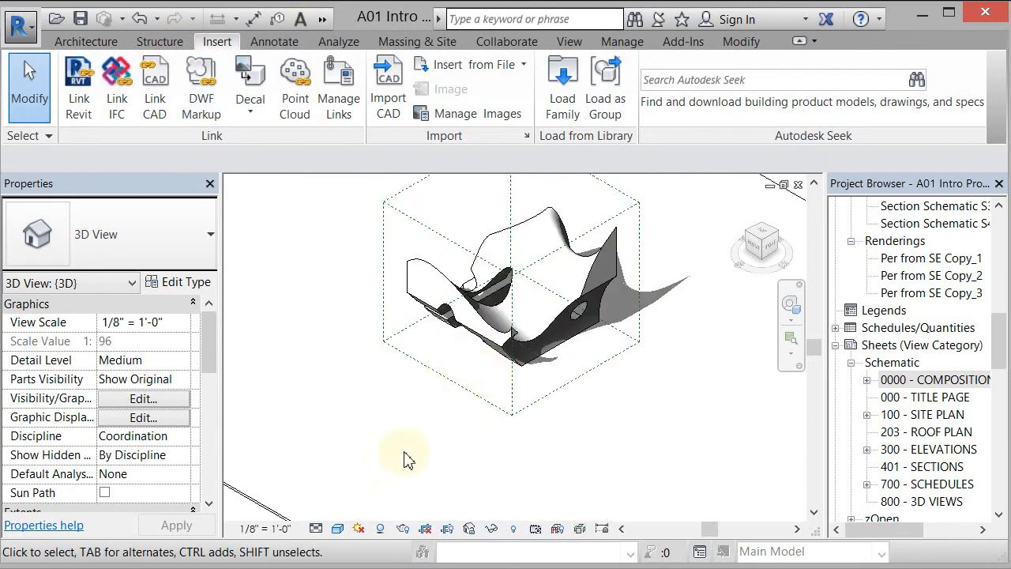
click(381, 529)
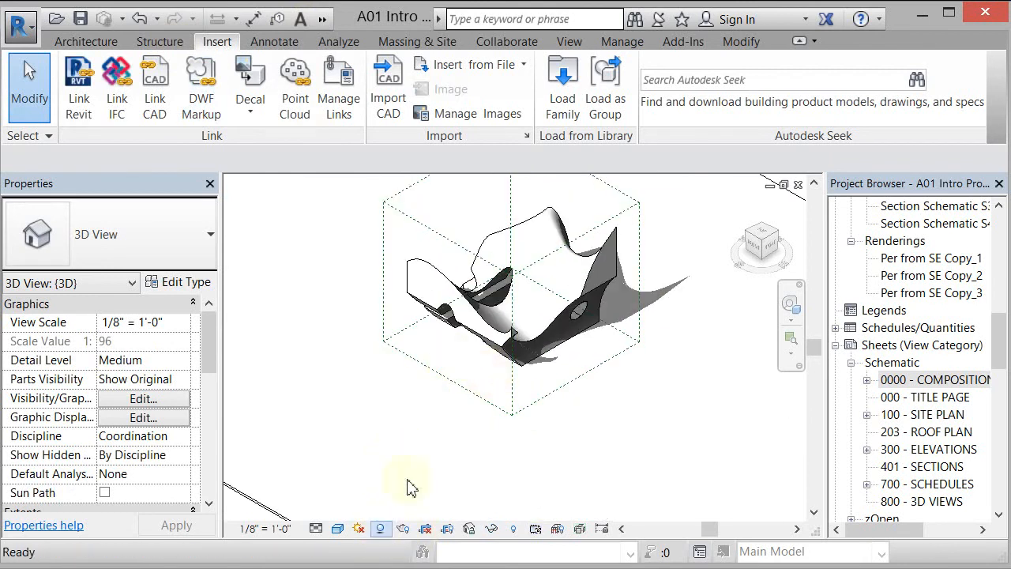
Inspect the updated model's openings and detached base piece from its left and right sides in 3D
shift+middle_drag(454, 415, 671, 364)
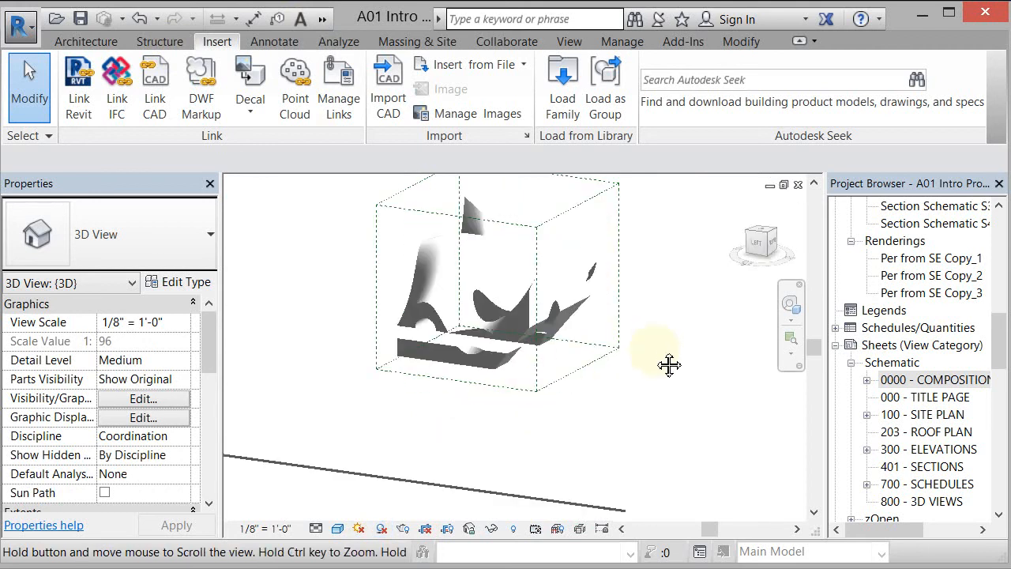
scroll(481, 359, up, 5)
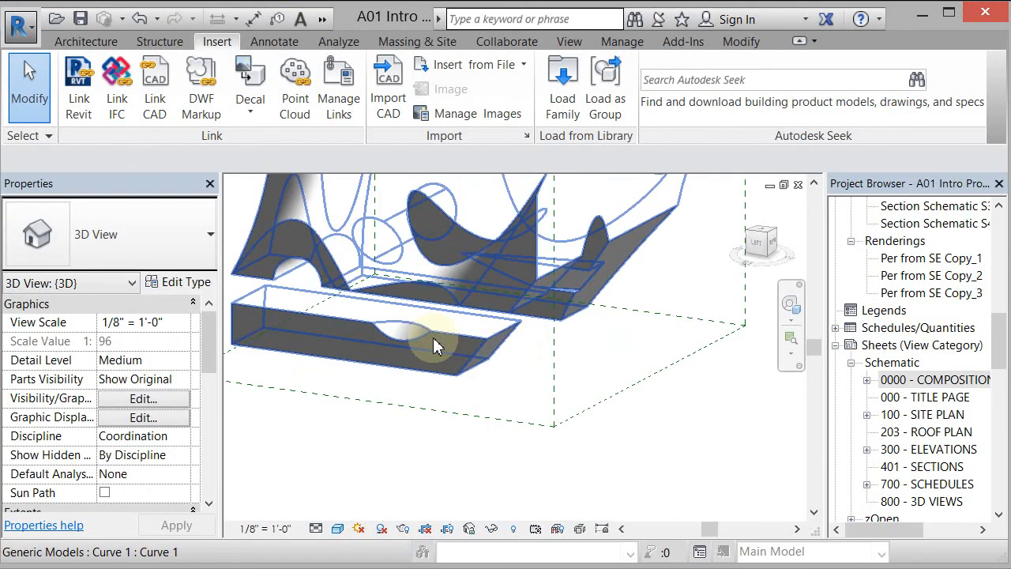
scroll(505, 344, down, 5)
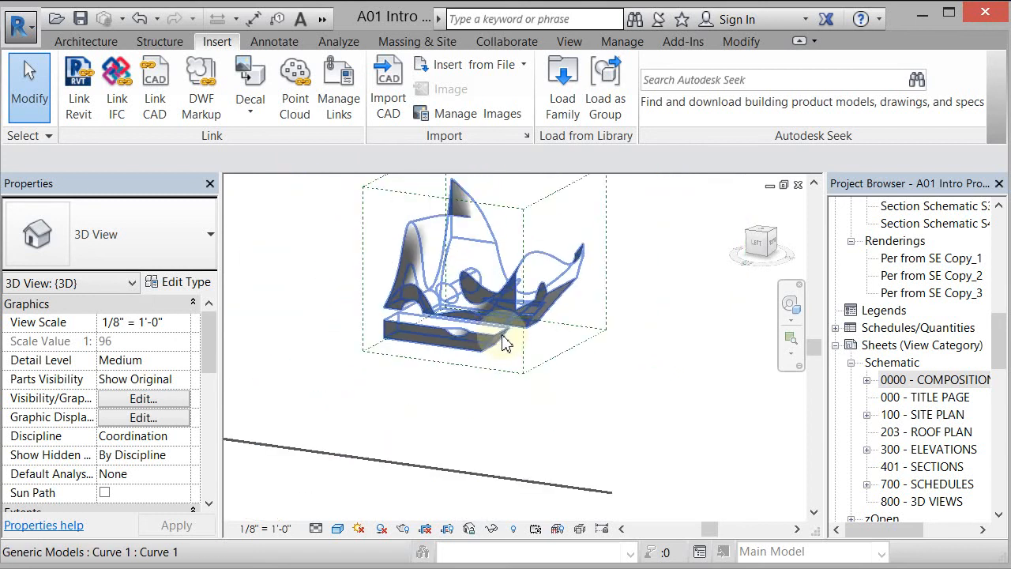
shift+middle_drag(551, 418, 376, 435)
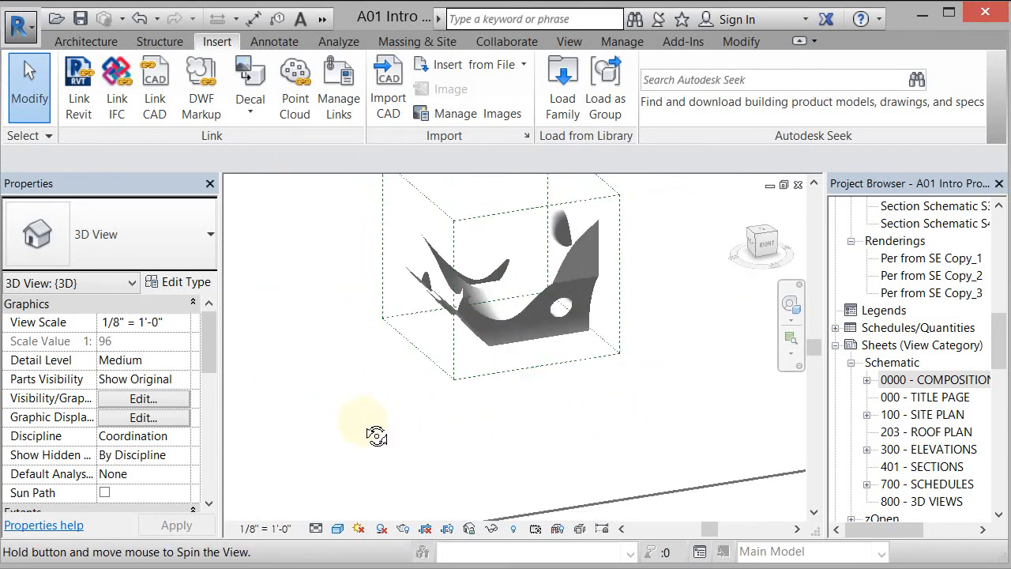
Return to the 0000 - COMPOSITION sheet and examine the Per from SE Copy Linen.jpg image on it
double_click(910, 380)
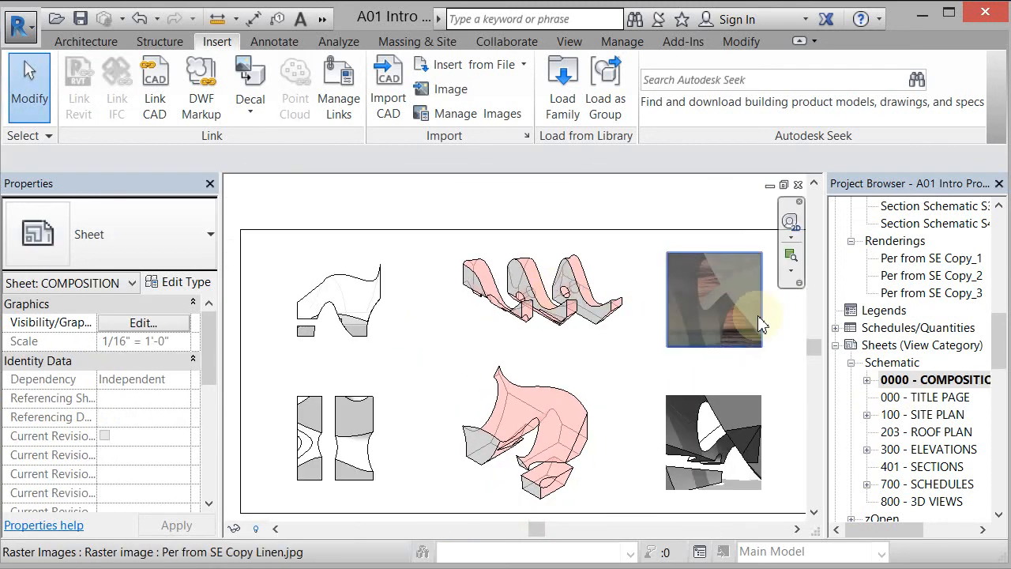
scroll(752, 311, up, 2)
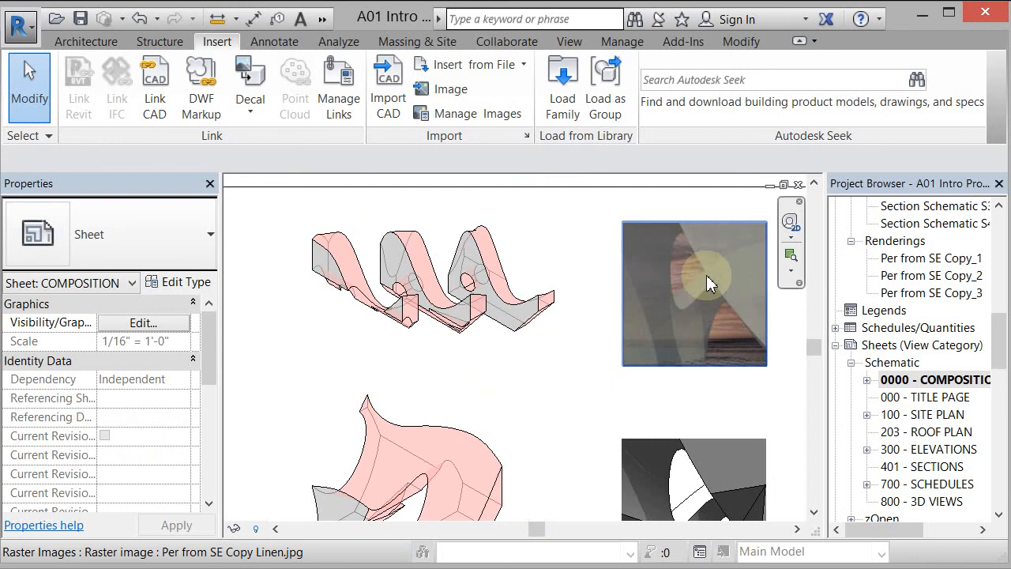
scroll(708, 273, down, 3)
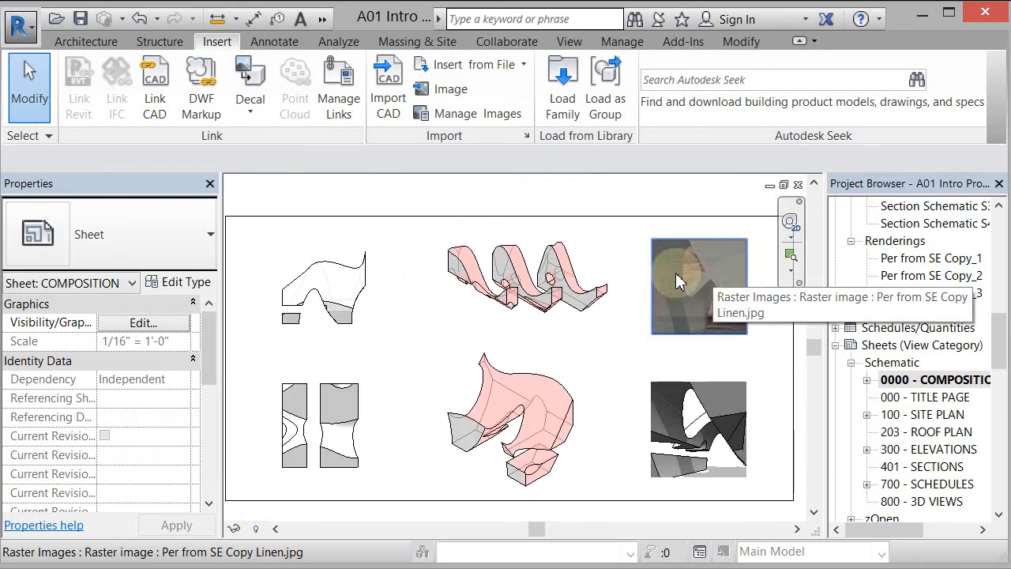
Preview the composition sheet as it would print to Adobe PDF, then close the preview
click(21, 26)
click(150, 489)
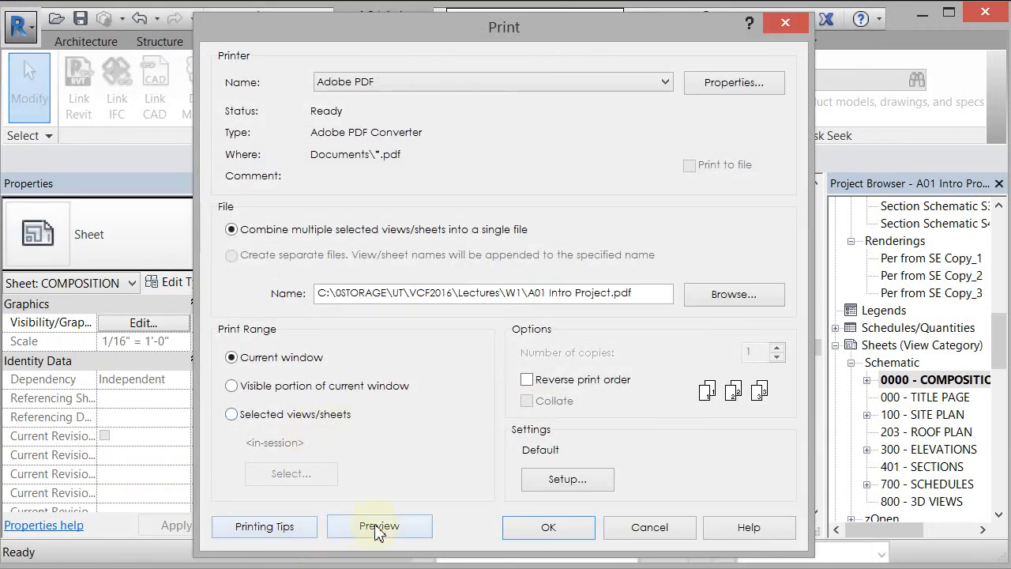
click(376, 527)
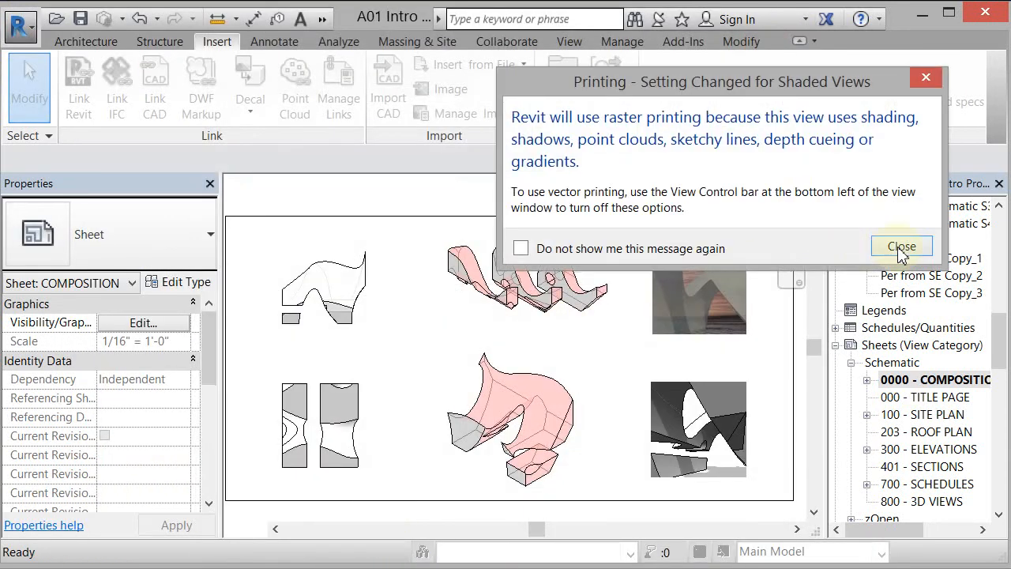
click(898, 246)
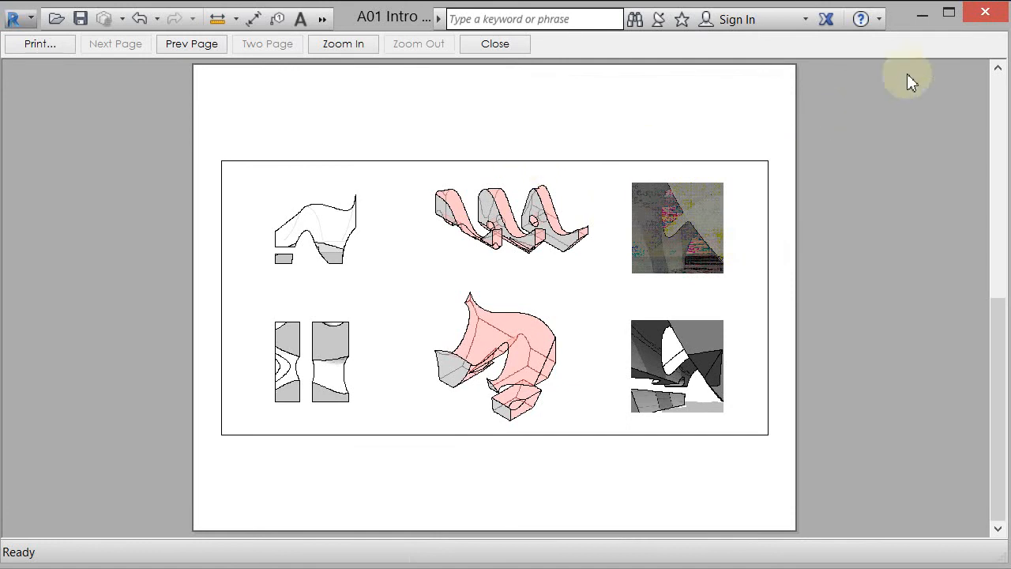
click(495, 44)
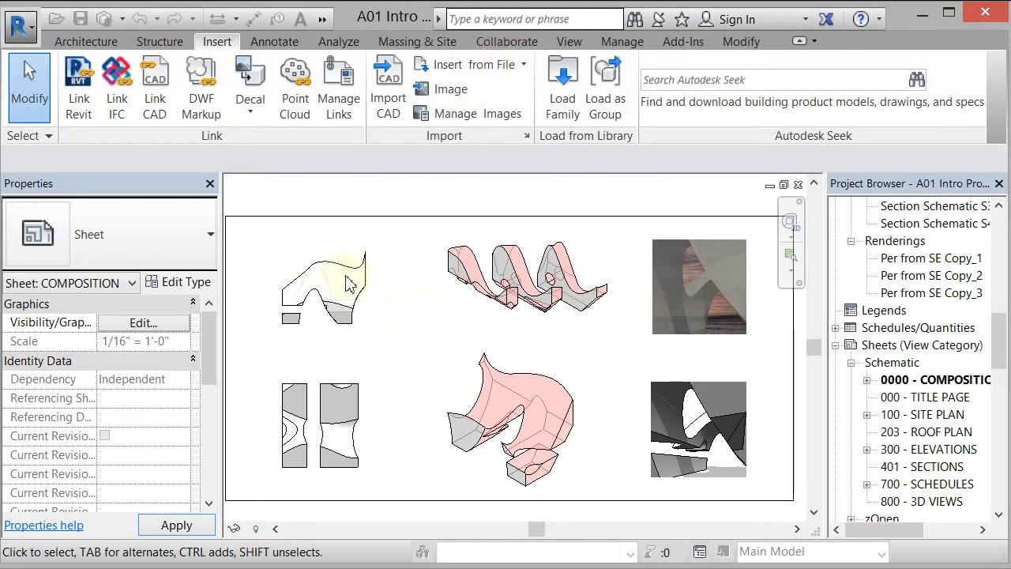
Open the print settings for the composition sheet and set the Adobe PDF paper size to Tabloid
click(24, 26)
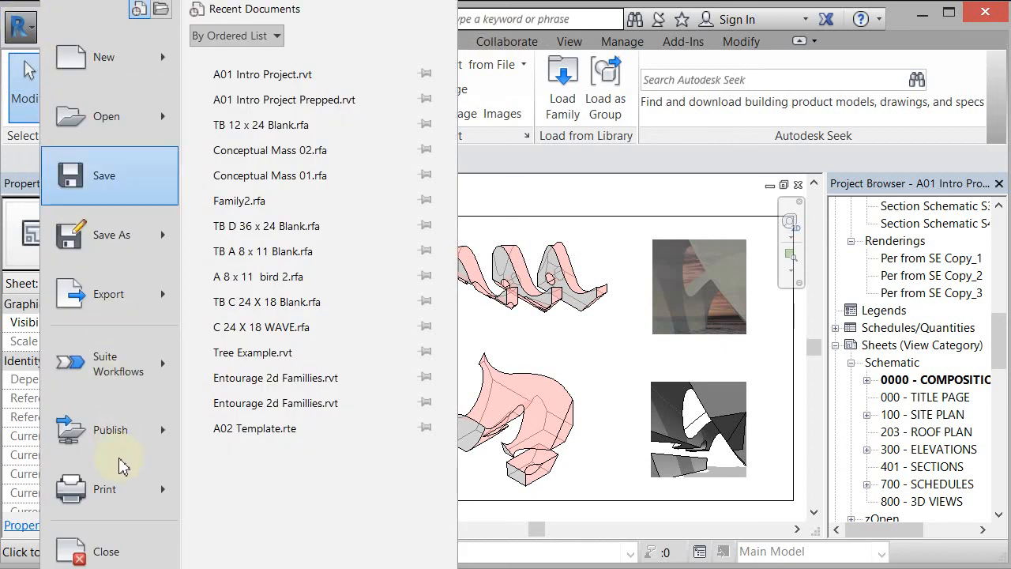
click(116, 485)
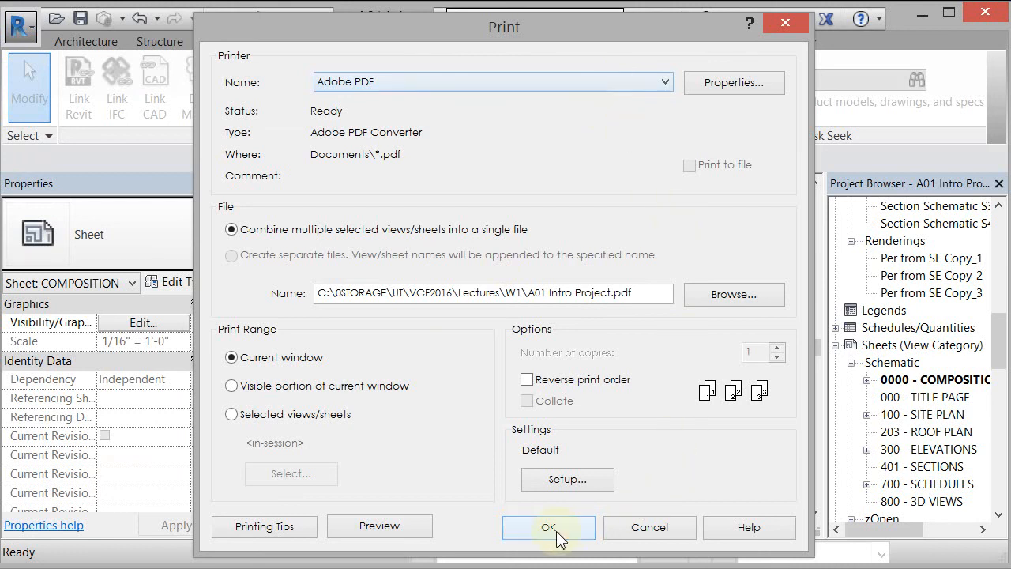
click(567, 479)
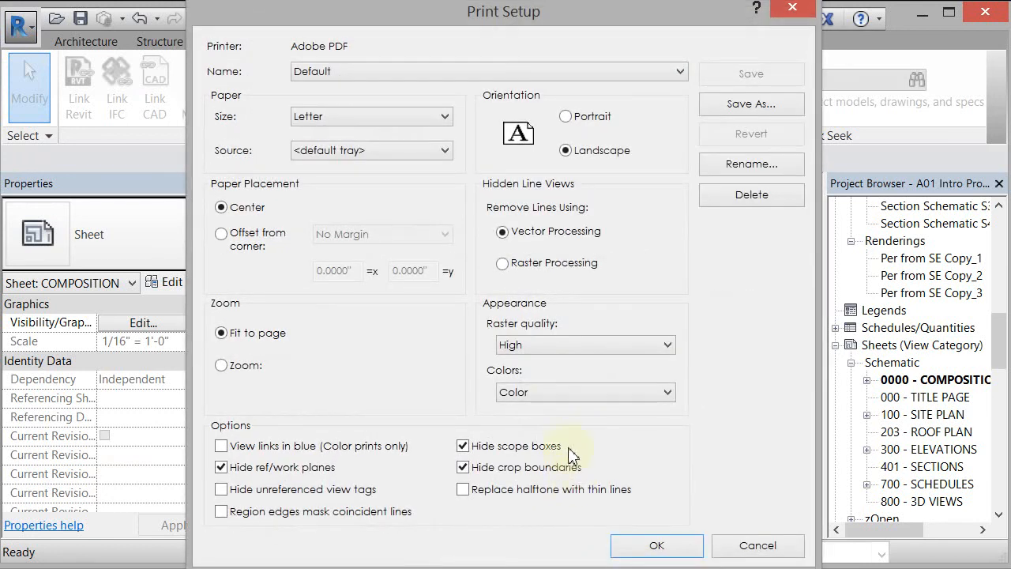
click(363, 118)
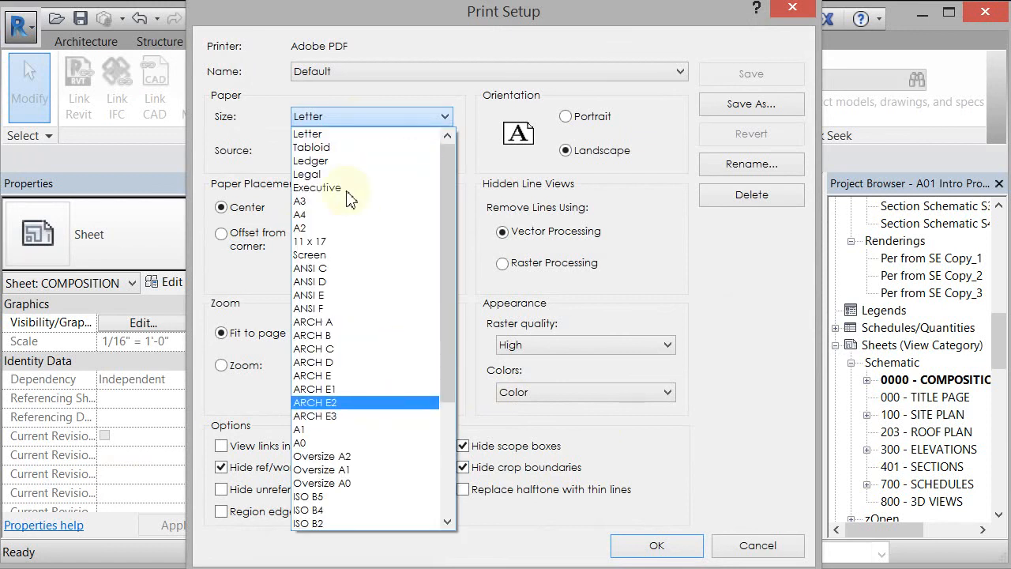
click(327, 148)
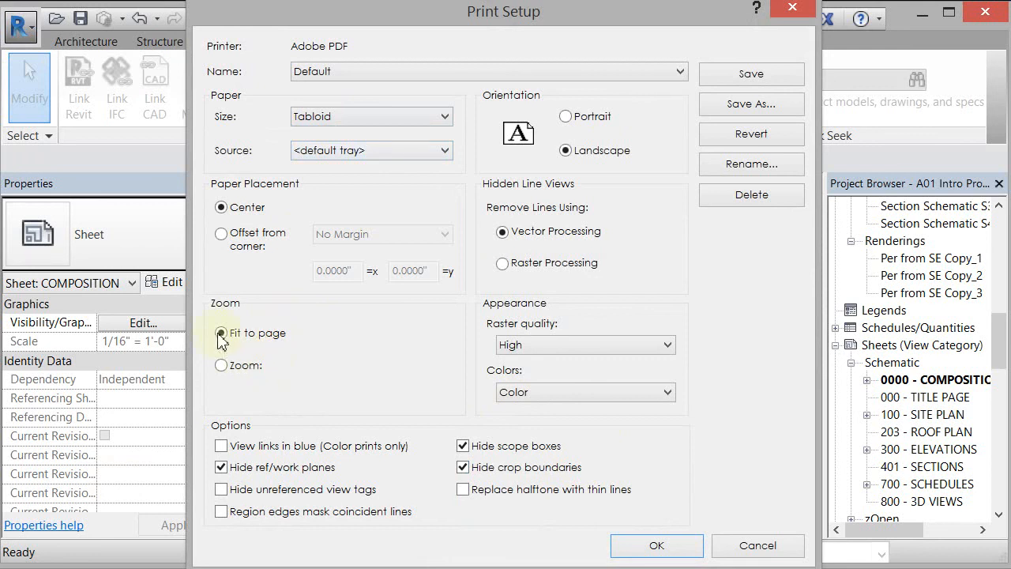
click(659, 553)
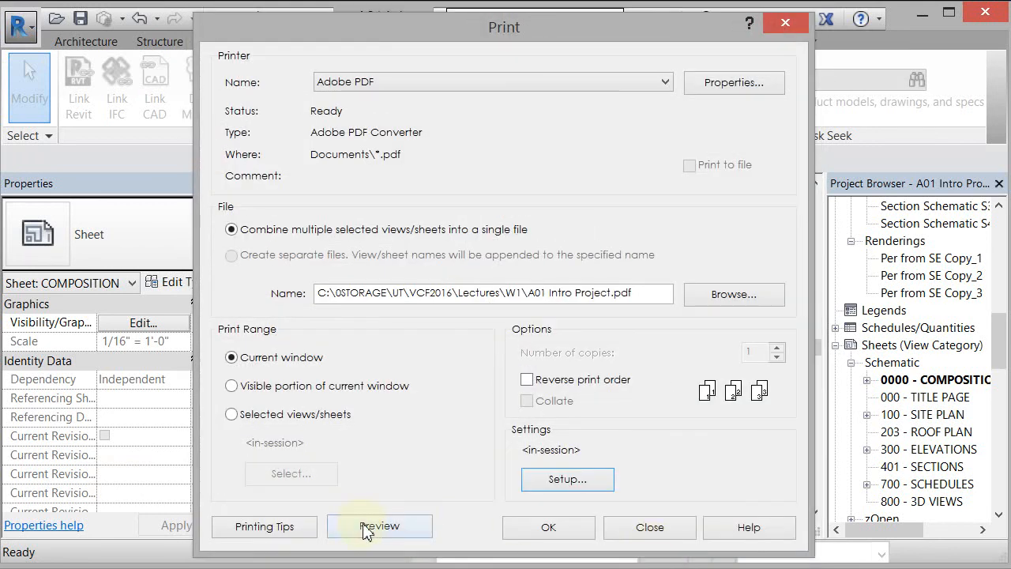
Preview the composition sheet on the Tabloid page, dismissing the raster printing notice, then close the preview
click(365, 529)
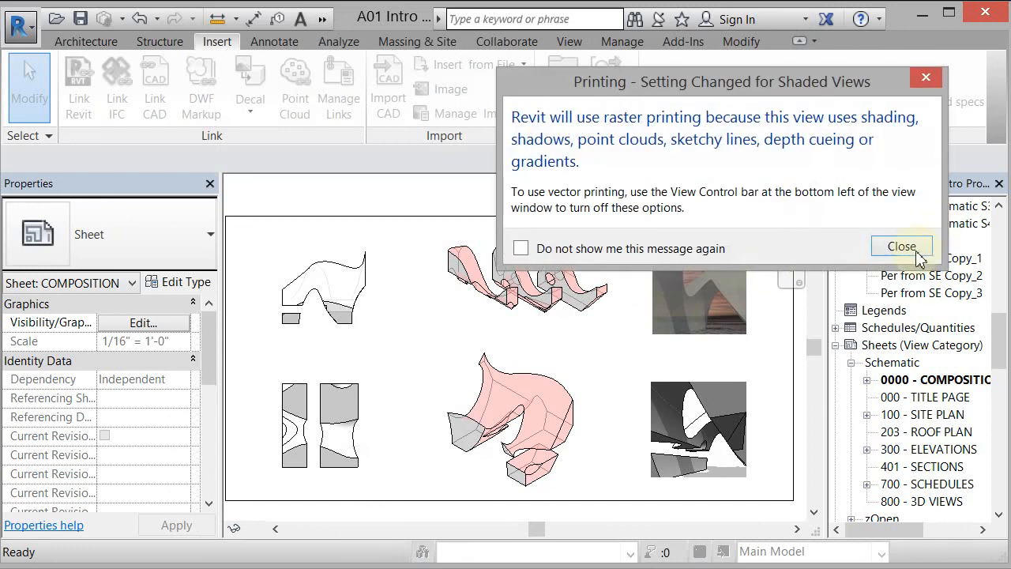
click(917, 251)
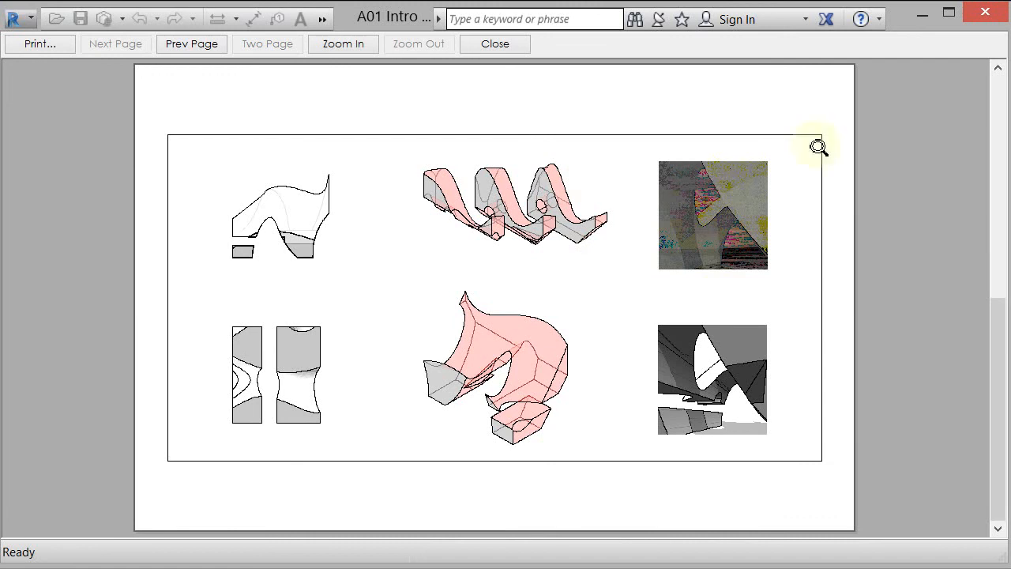
click(517, 44)
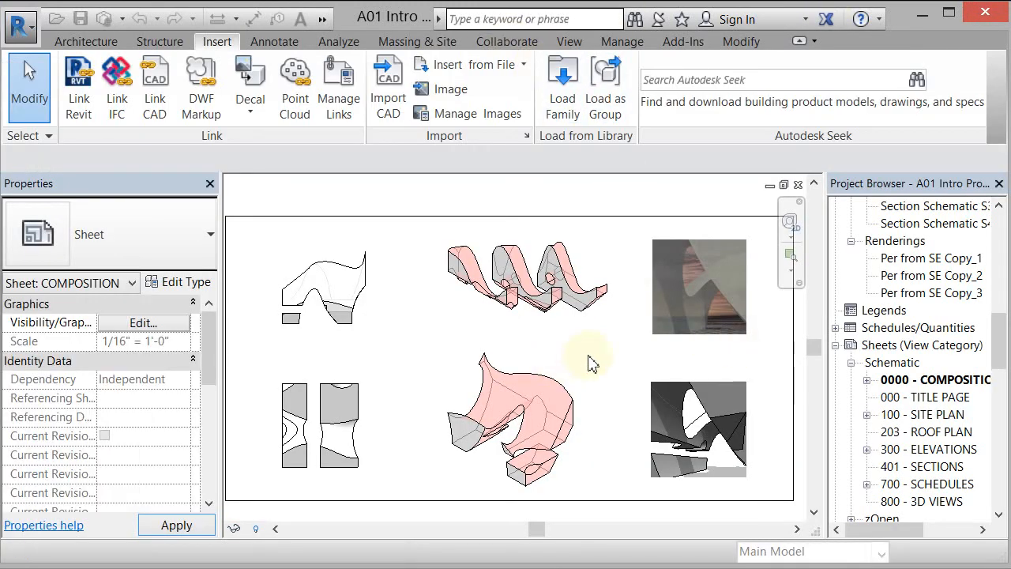
click(589, 358)
click(605, 203)
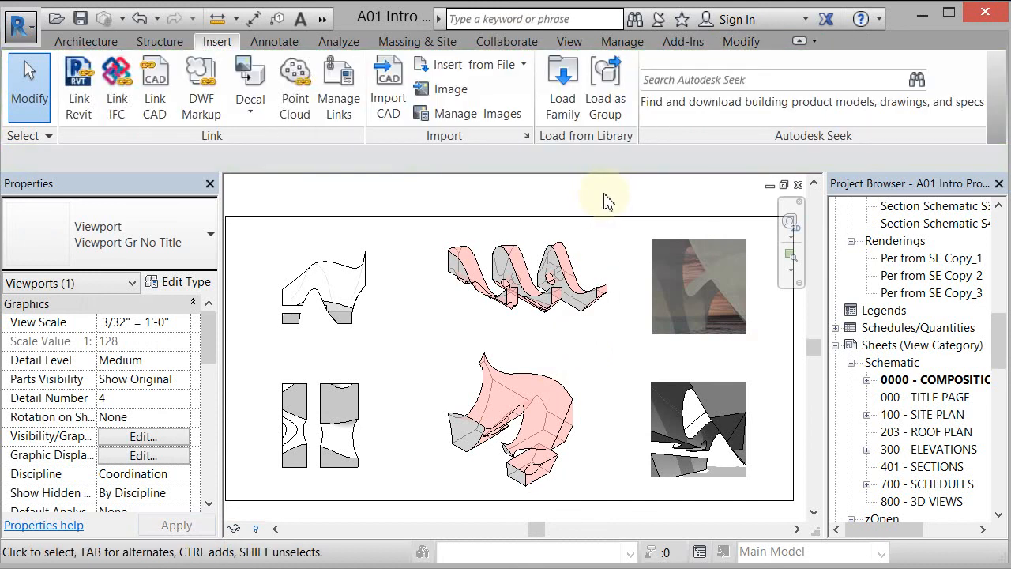